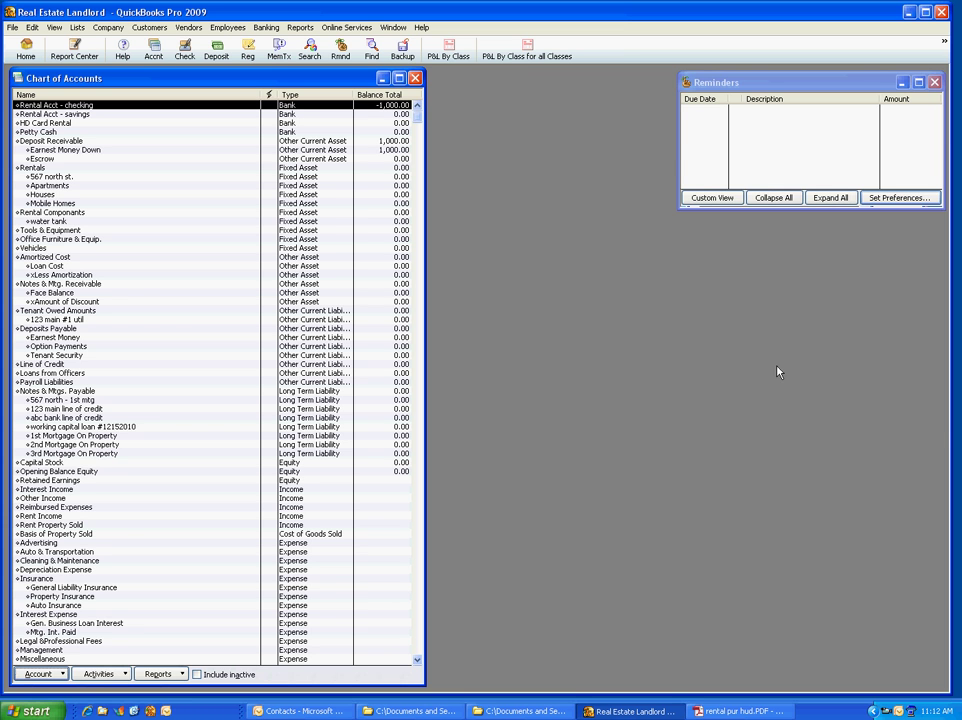
Step: Review the settlement statement in rental pur hud.PDF, and open the memorized "buy rental" check for entry
click(755, 711)
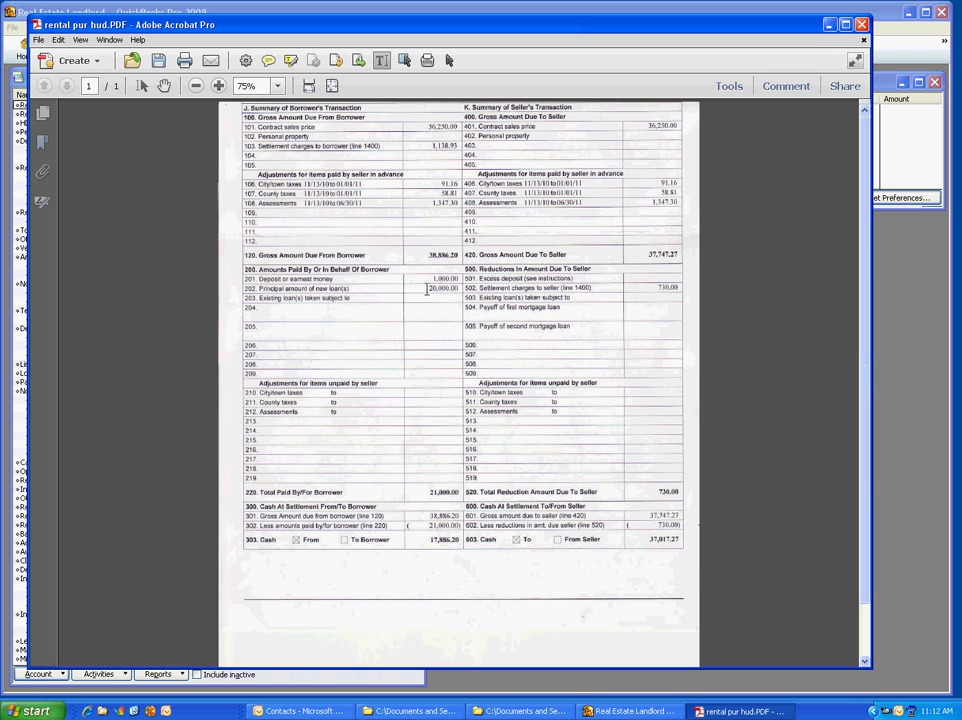
click(345, 10)
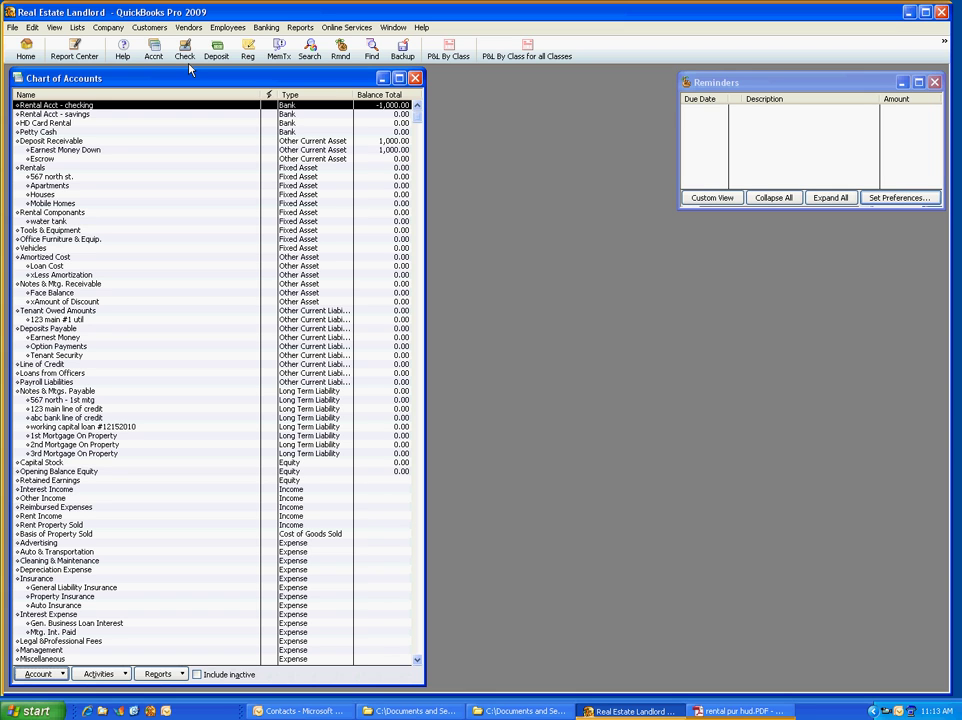
click(279, 52)
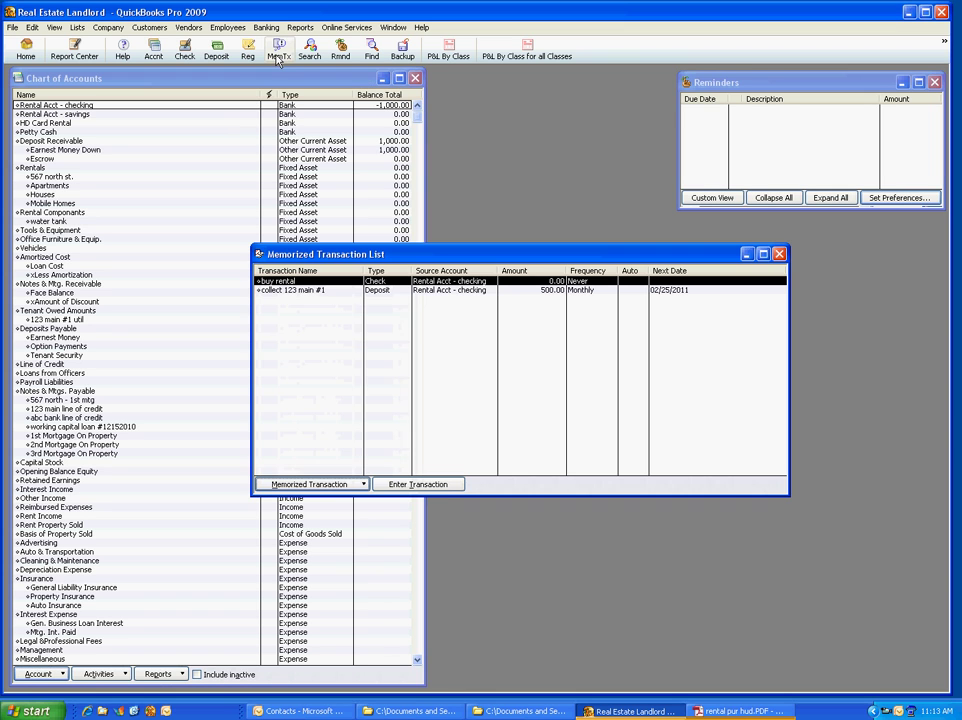
double_click(273, 282)
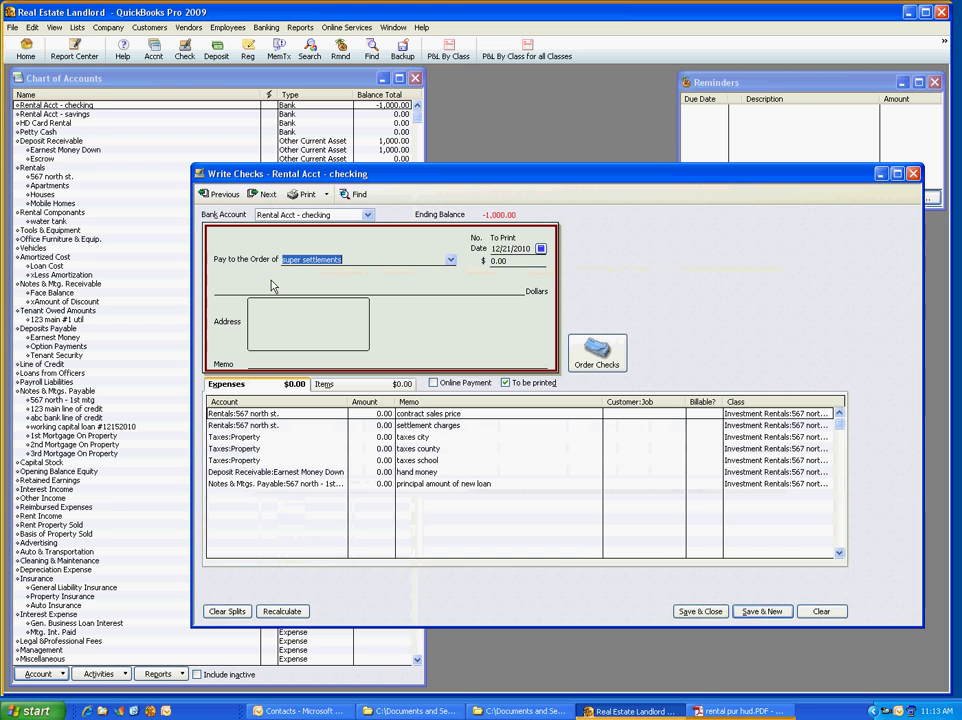
drag(374, 184, 360, 103)
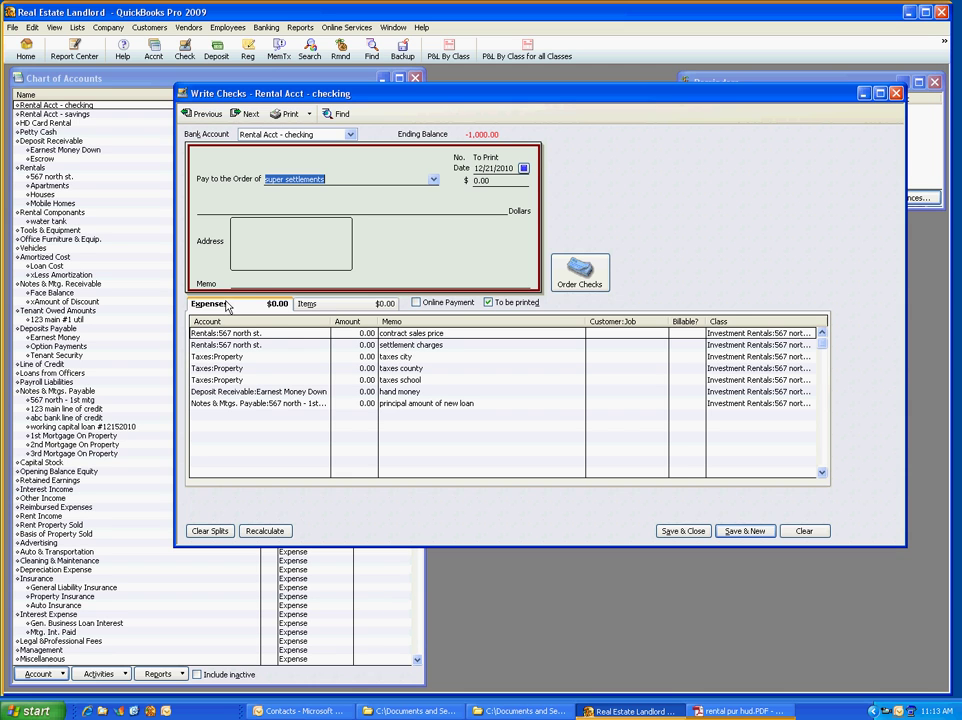
Step: Set the check memo to "buy 123 main" and the contract sales price amount to 36,250
click(326, 290)
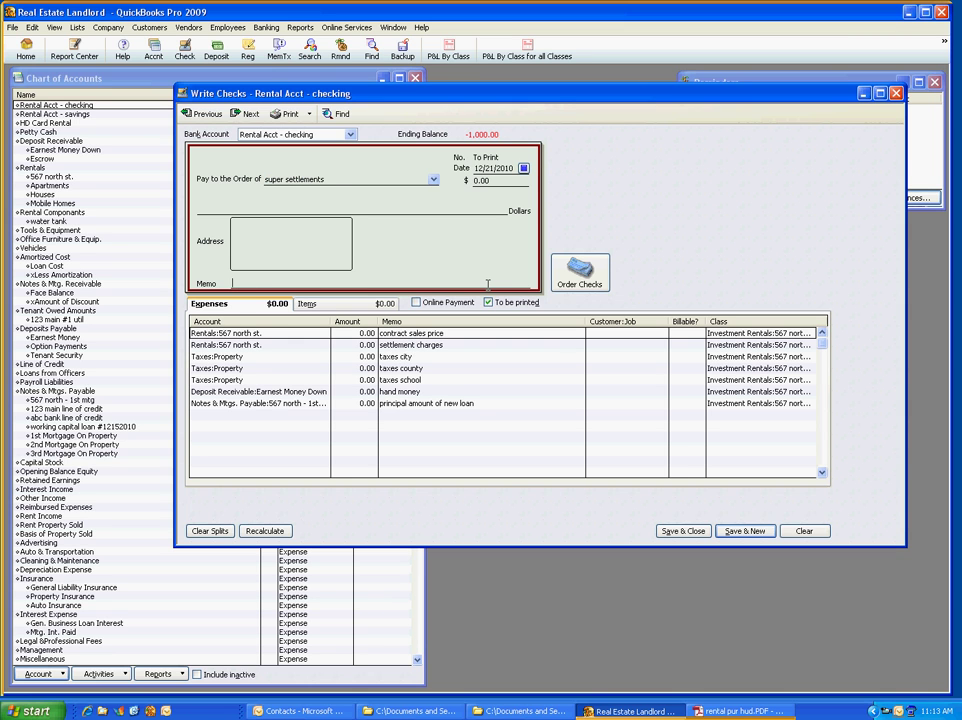
text(buy 123 main)
click(285, 344)
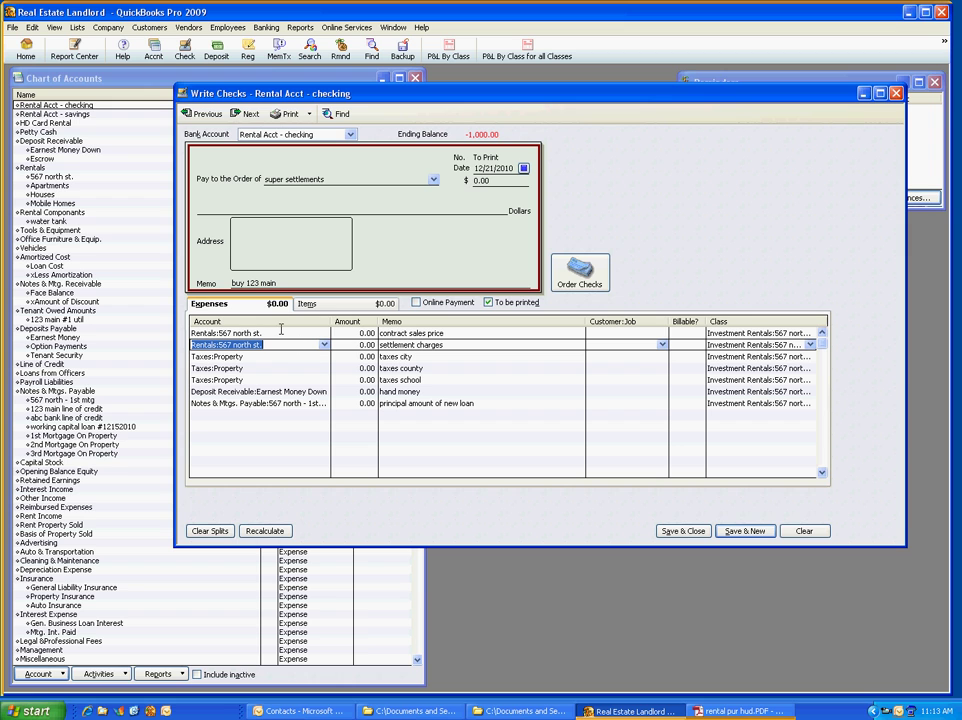
click(281, 333)
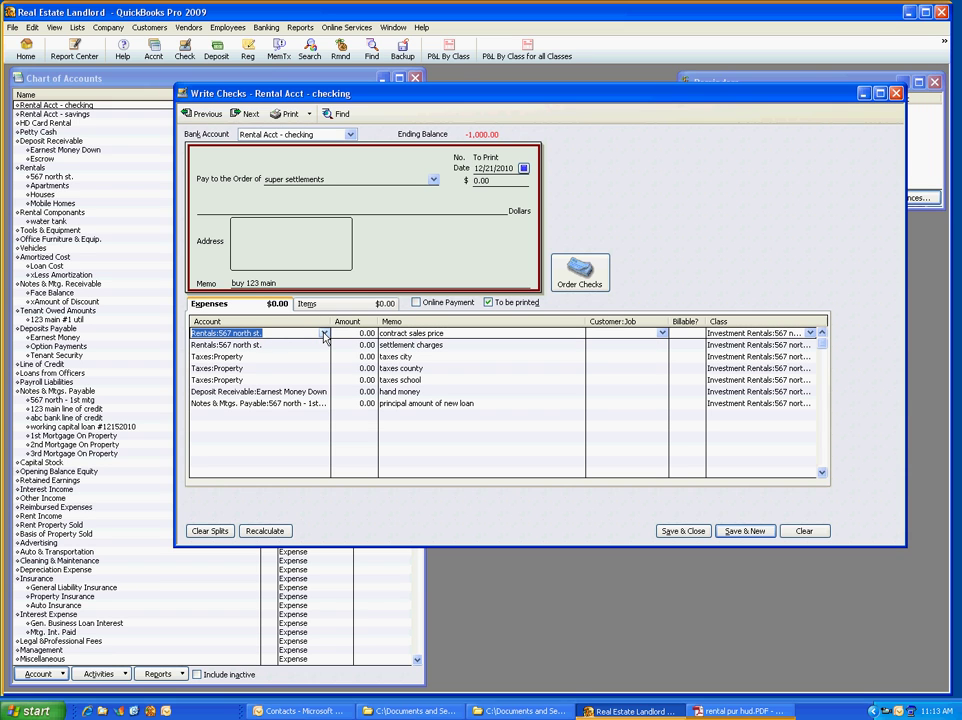
key(Tab)
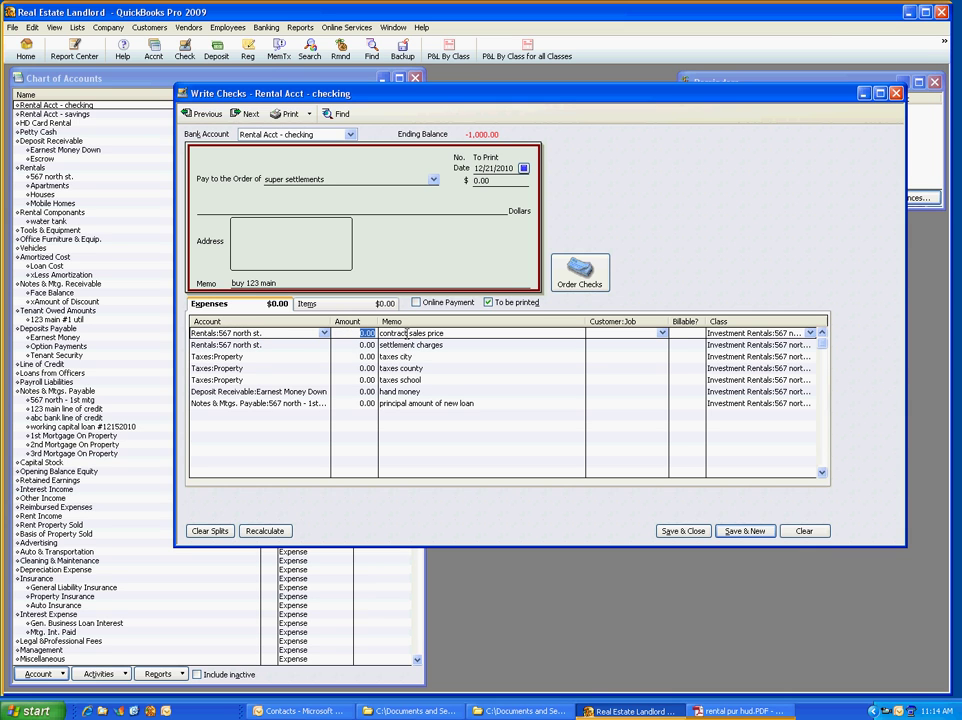
text(36250)
Step: Add a Fixed Asset account named "123 main" as a subaccount of Rentals for the contract sales price line
click(324, 332)
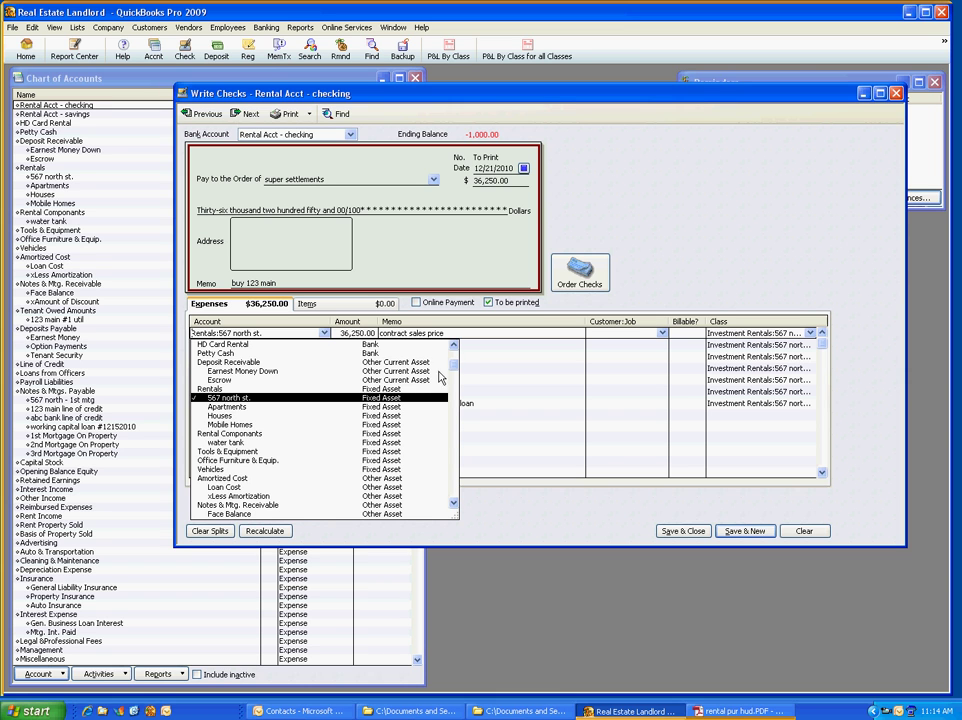
scroll(280, 352, up, 1)
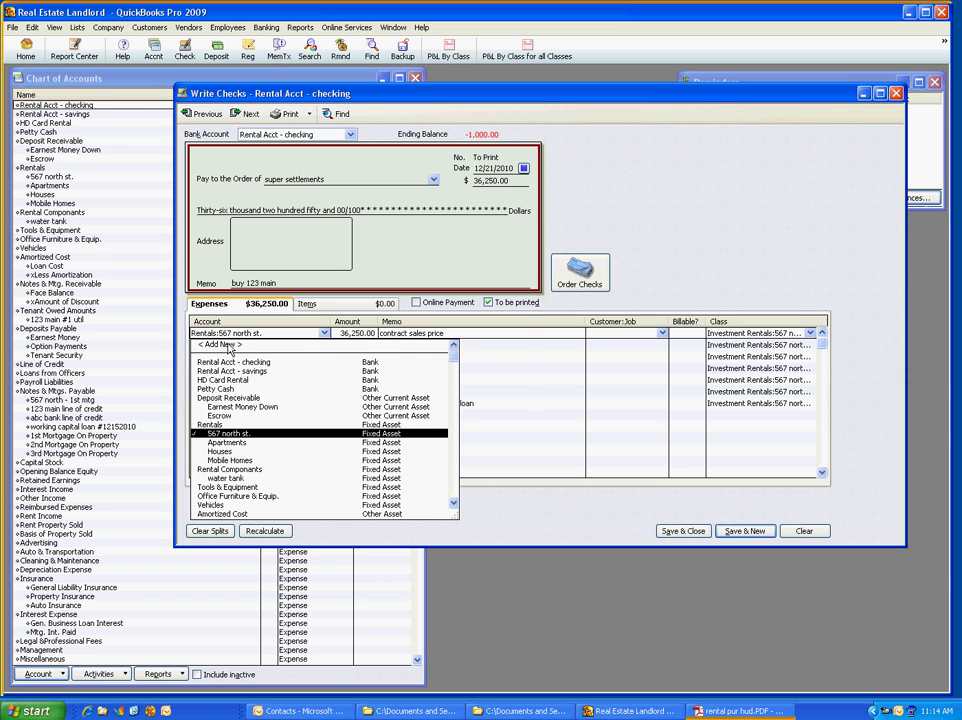
click(285, 346)
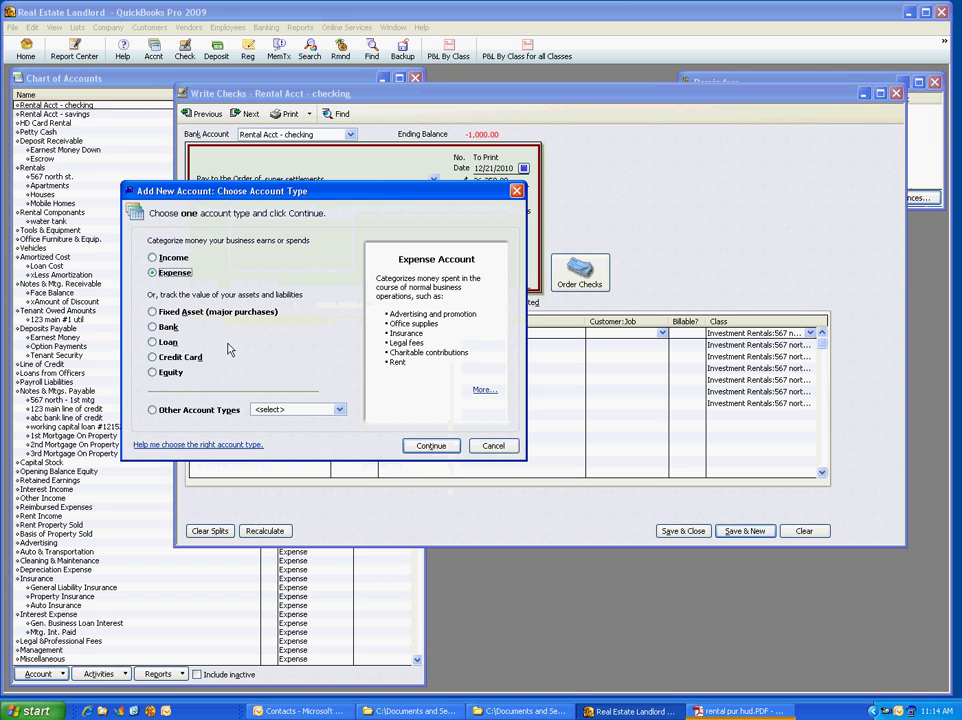
click(152, 312)
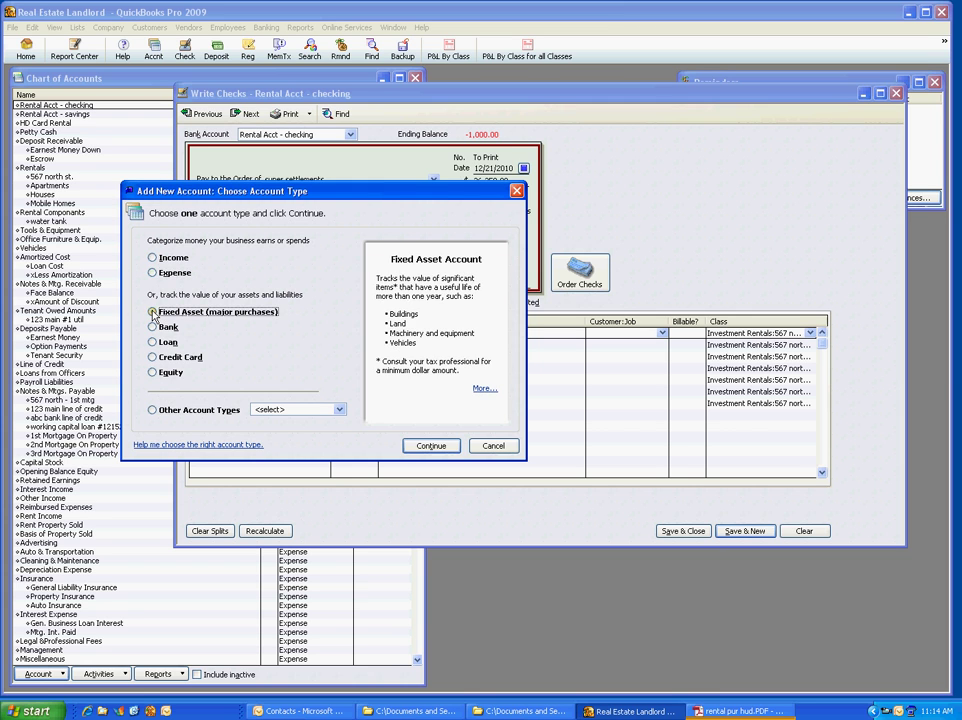
click(430, 445)
click(503, 289)
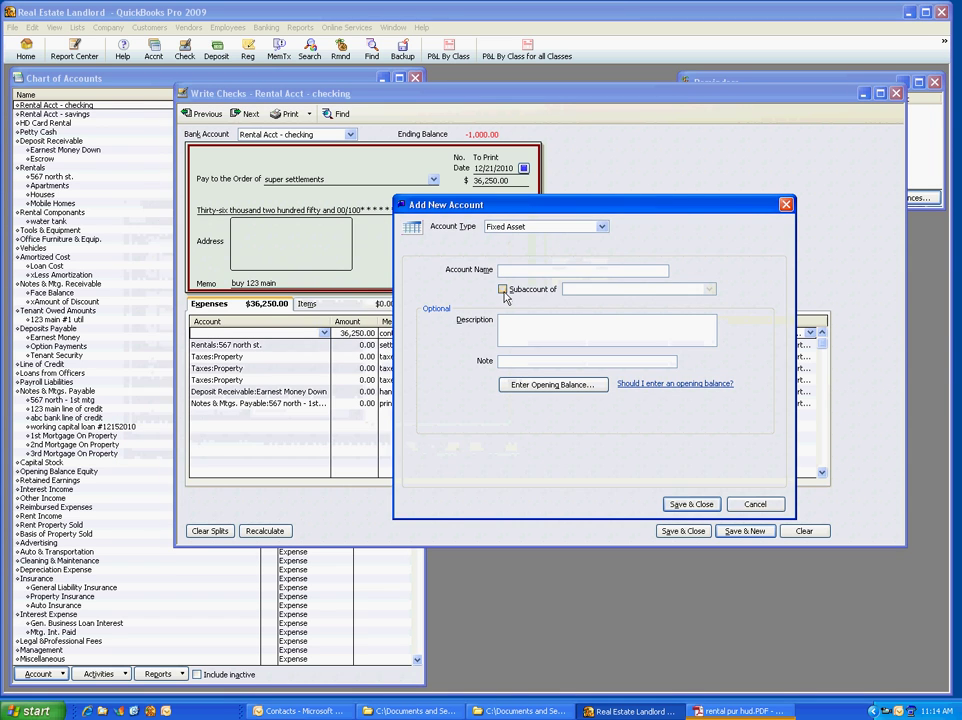
click(709, 289)
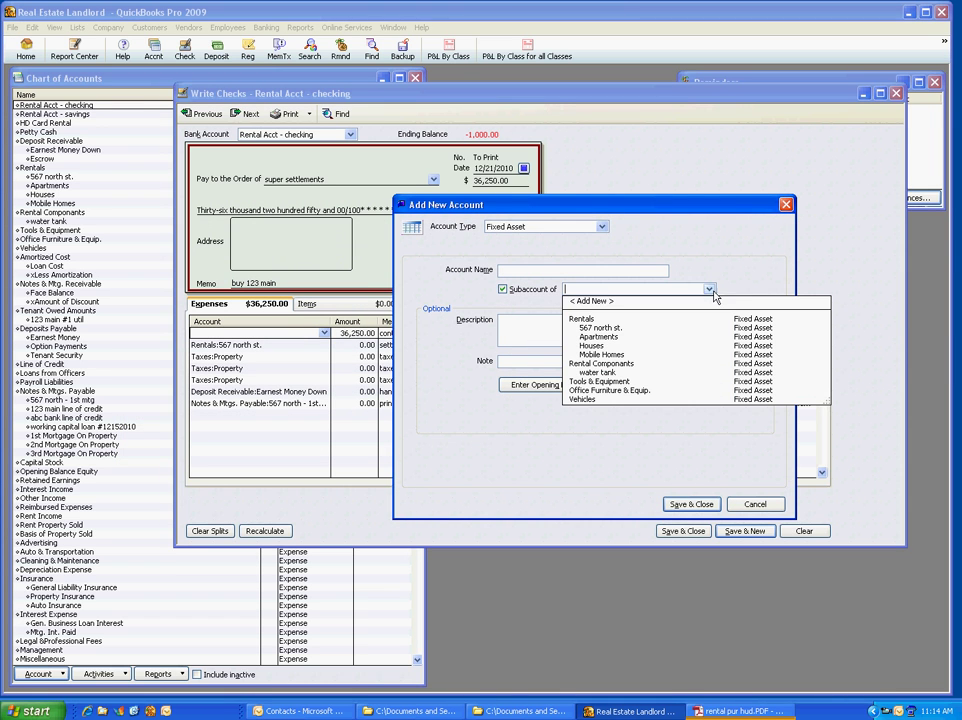
click(582, 320)
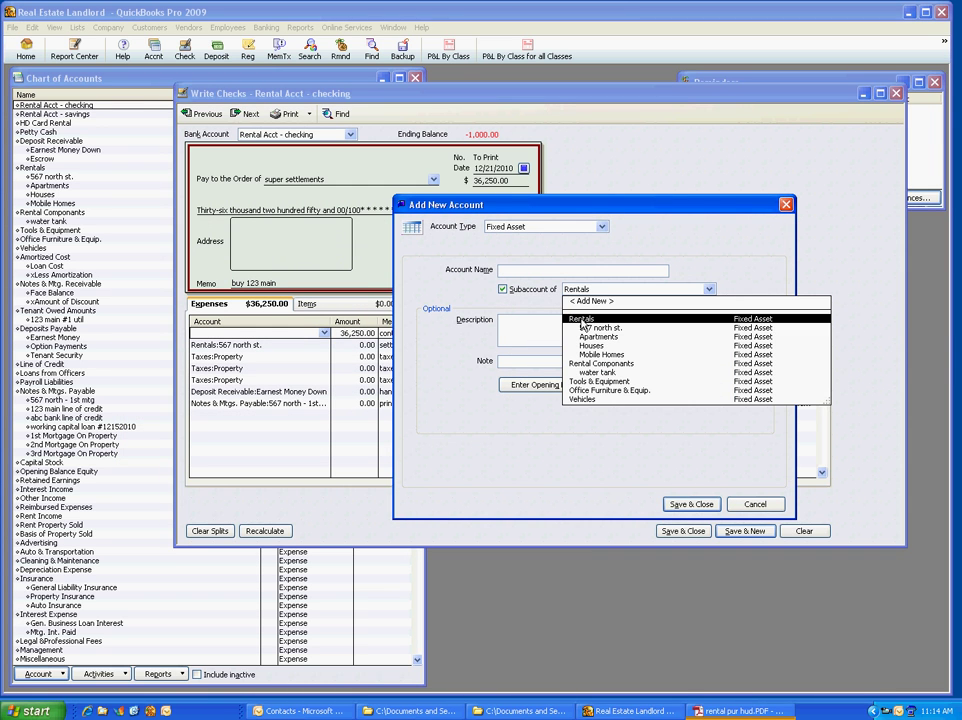
click(582, 321)
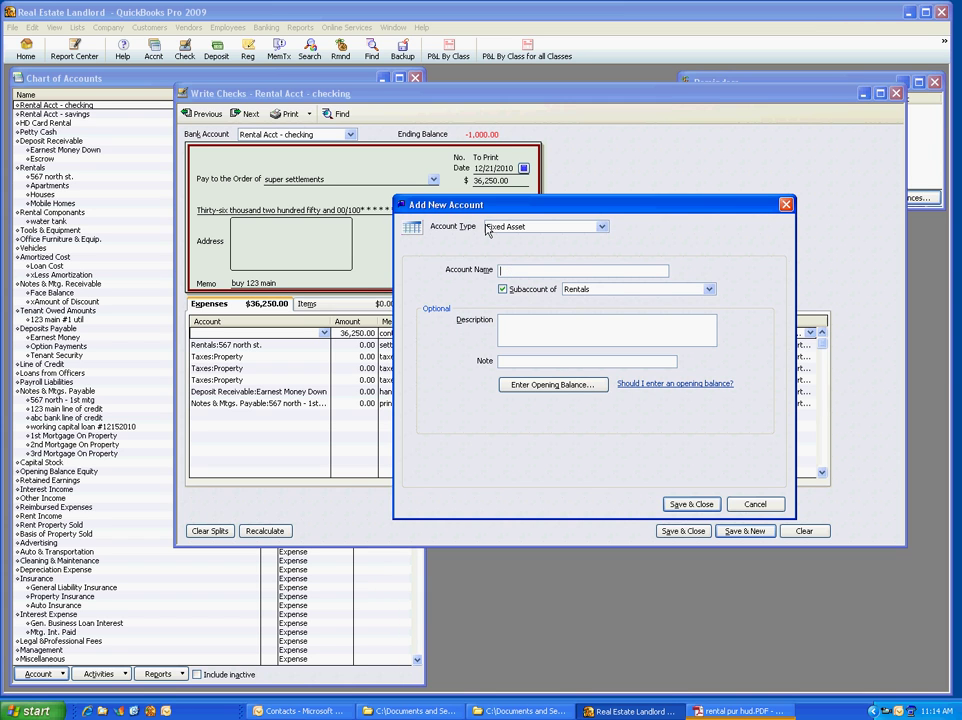
text(123 main)
click(691, 505)
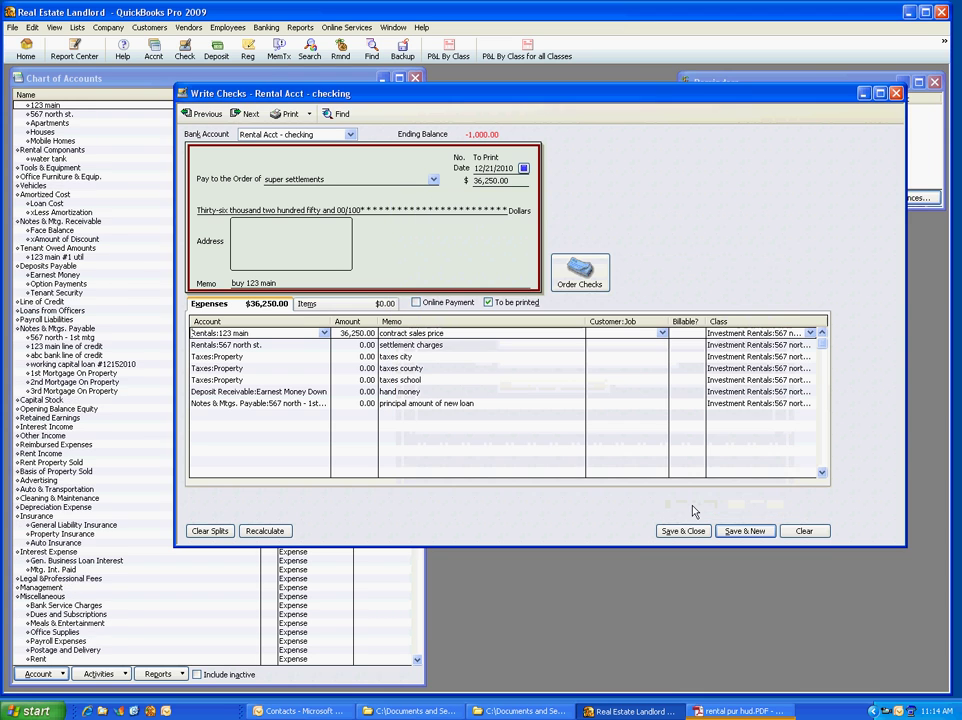
Step: Copy the Rentals:123 main account to the settlement charges line and set that line's amount to 1,138.93
click(260, 344)
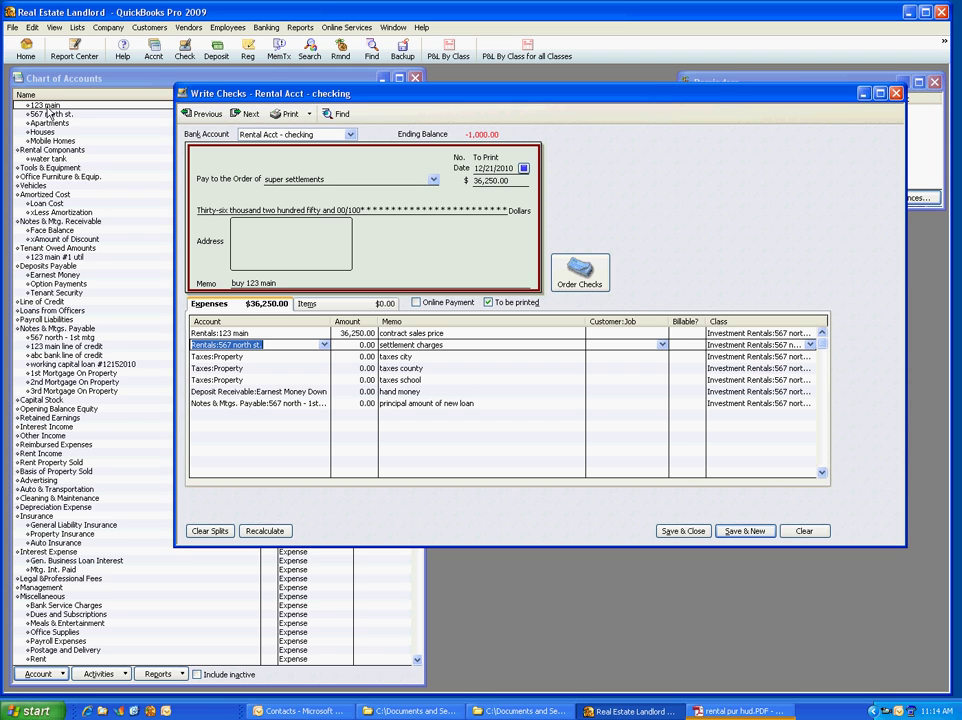
click(250, 356)
key(Up)
key(Up)
key(ctrl+c)
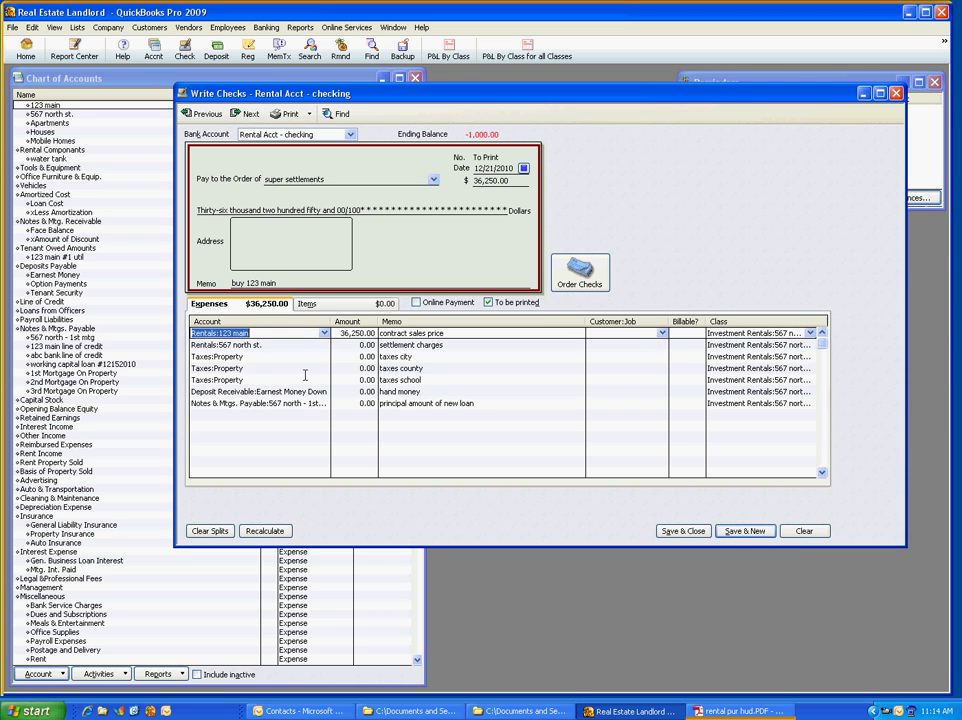
key(Down)
key(ctrl+v)
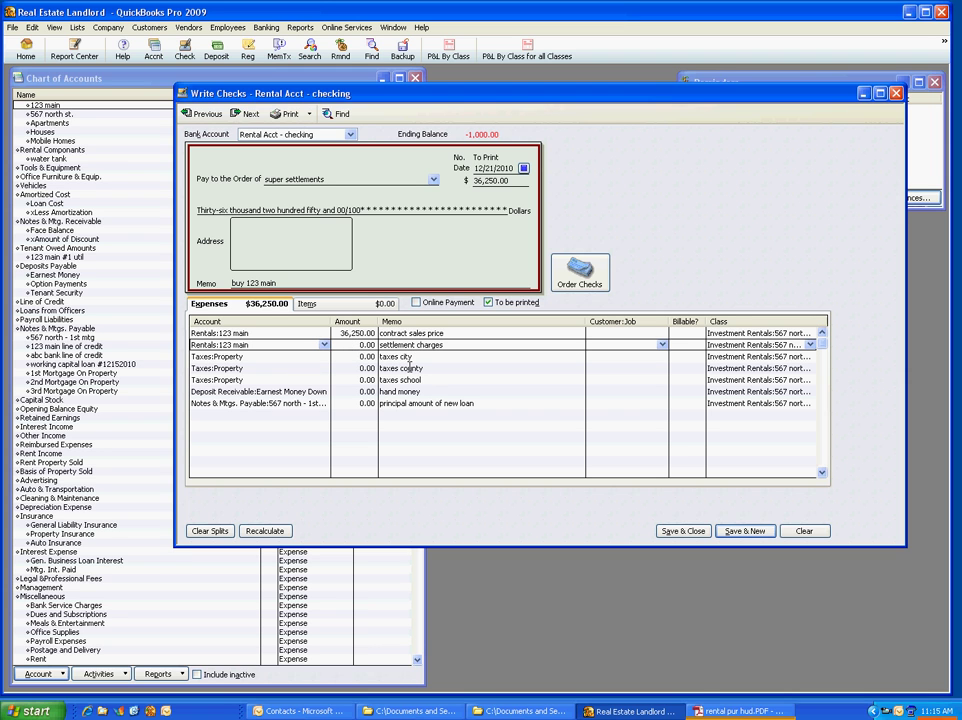
click(352, 345)
text(1138.93)
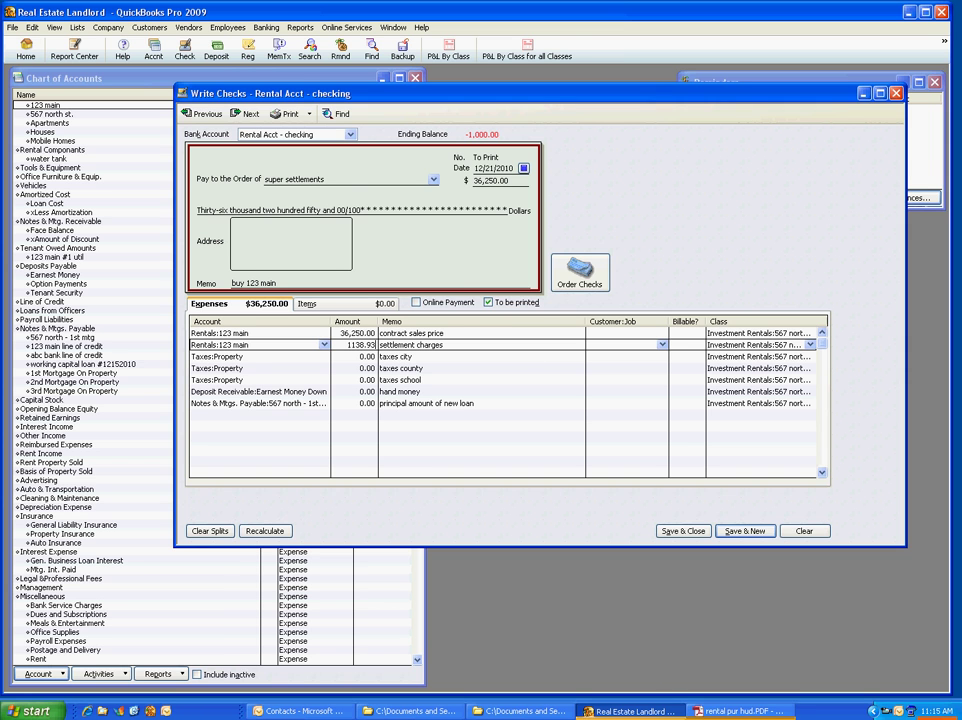
Step: Enter the tax amounts from the settlement statement: 91.16 for city, 58.81 for county and 1,347.30 for school
key(alt+Tab)
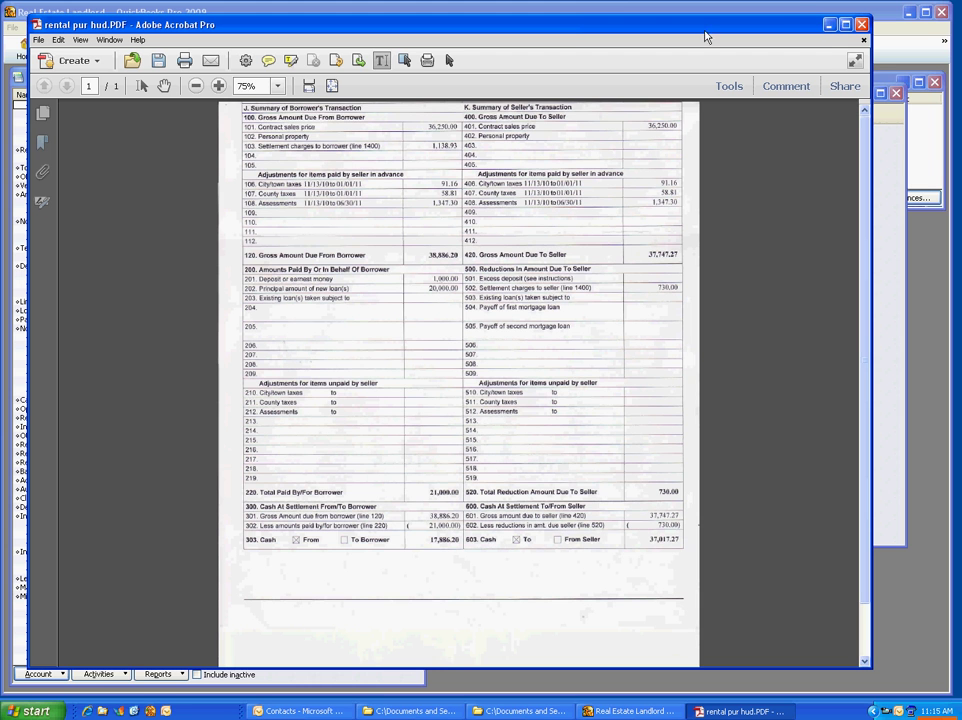
click(600, 10)
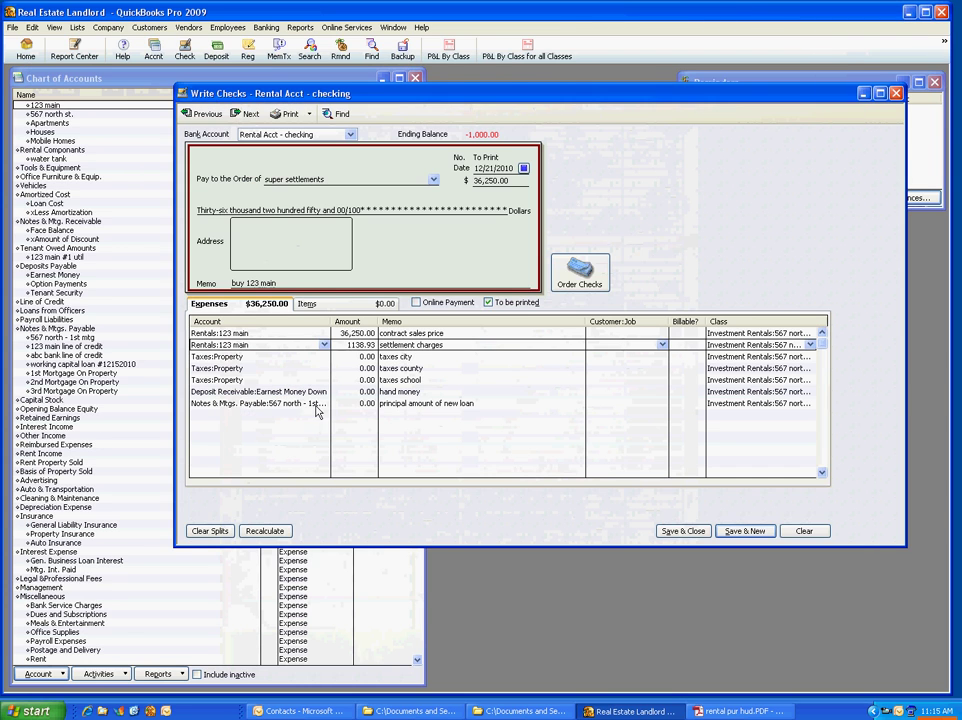
click(354, 357)
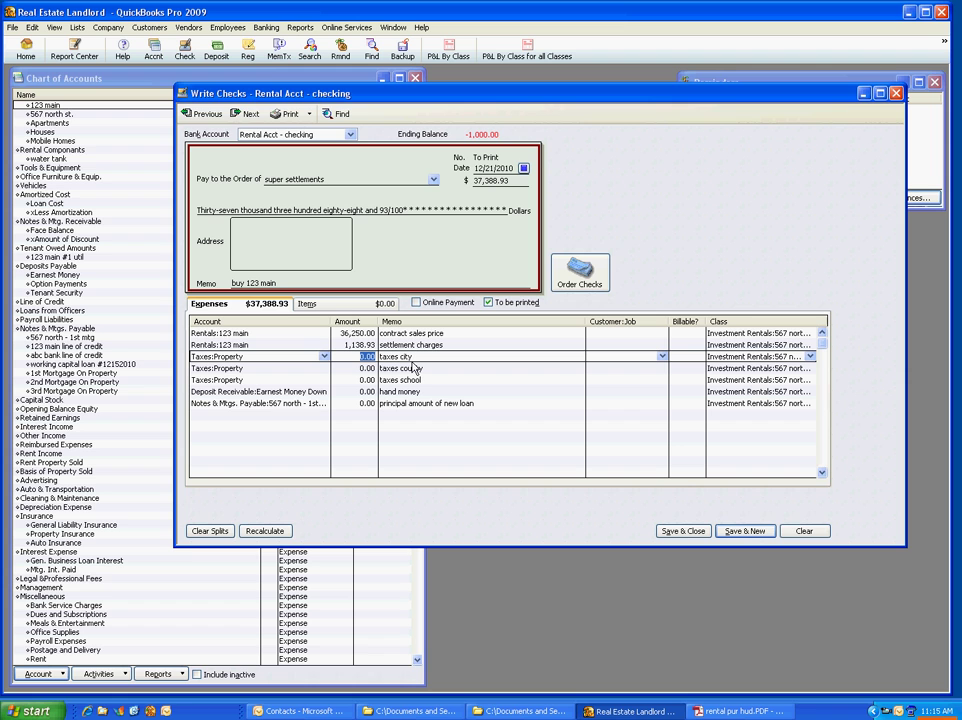
text(91.16)
click(360, 368)
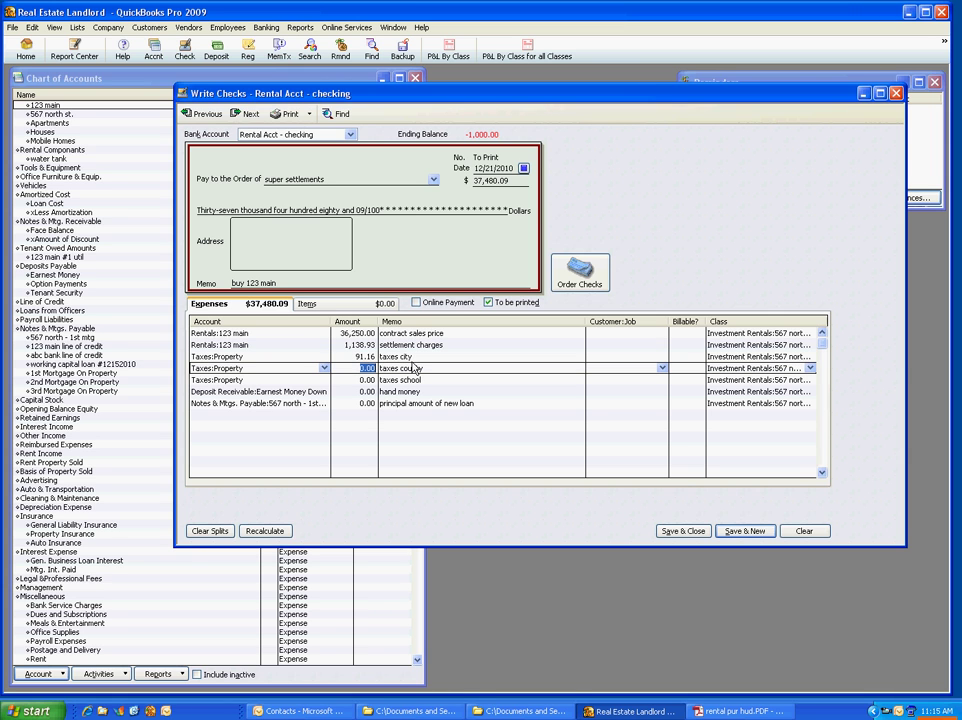
text(58.81)
click(360, 380)
text(13)
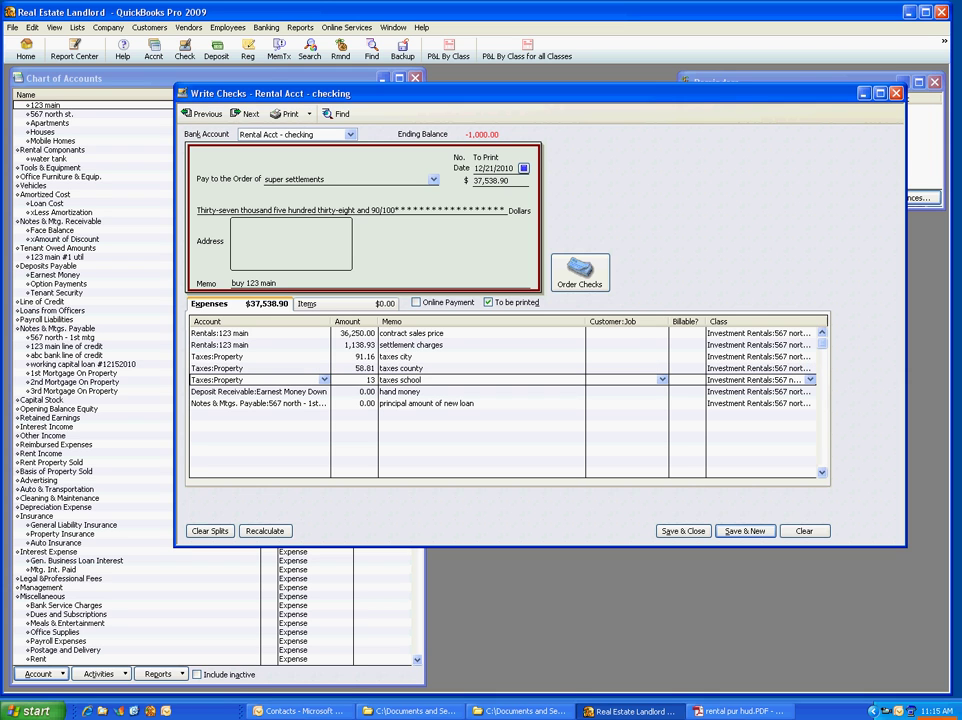
text(47.30)
click(740, 711)
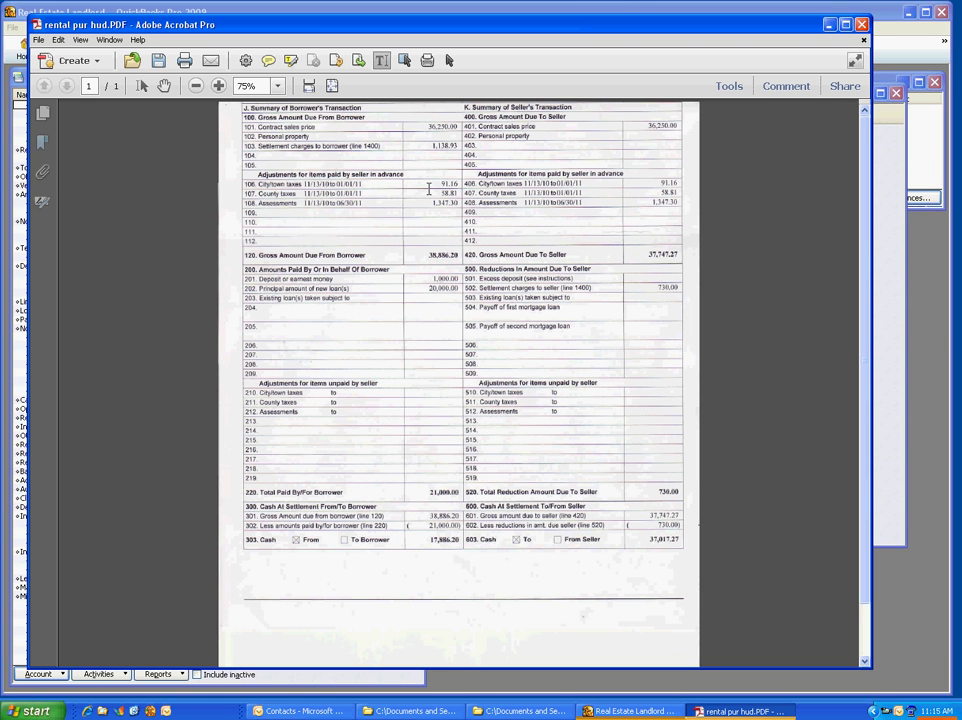
click(768, 14)
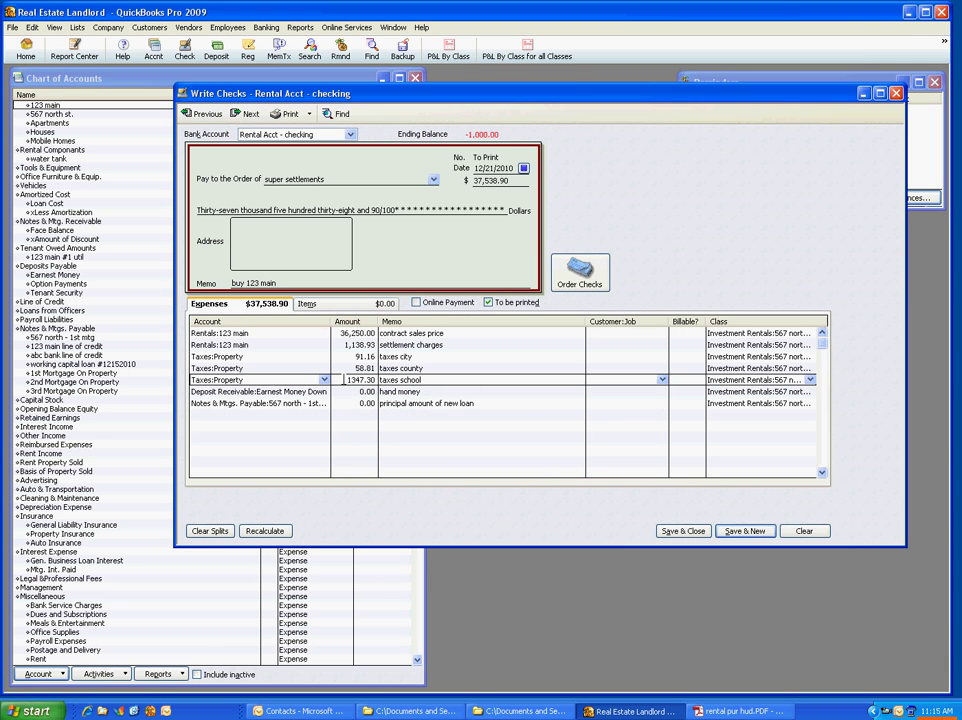
Step: Check the earnest money on the settlement statement and enter -1,000 for the hand money line, keeping the Earnest Money Down account
key(Down)
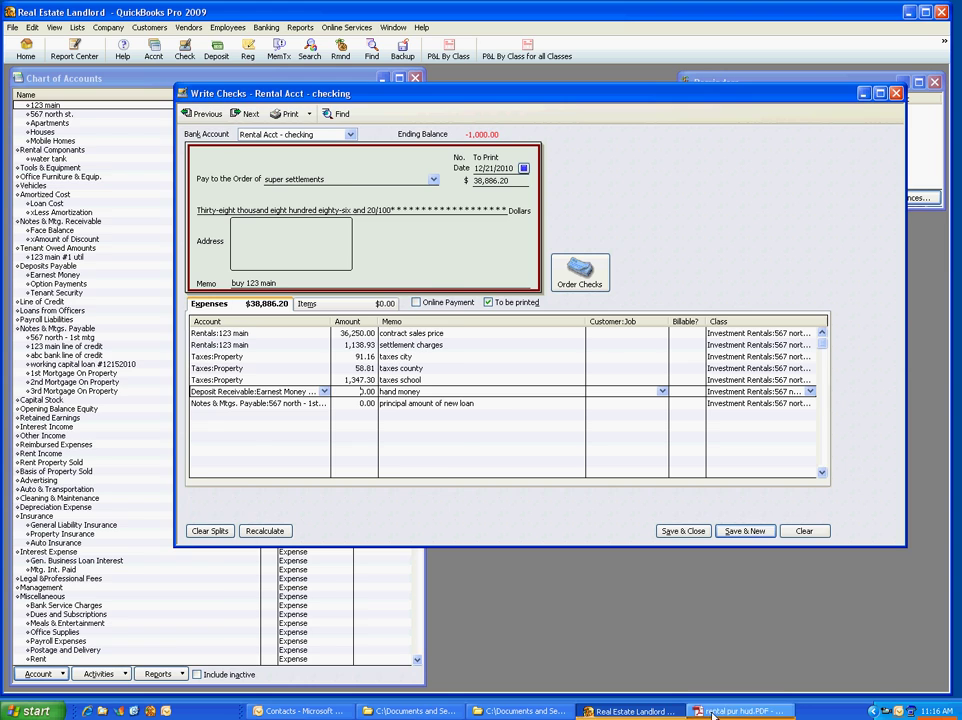
key(alt+Tab)
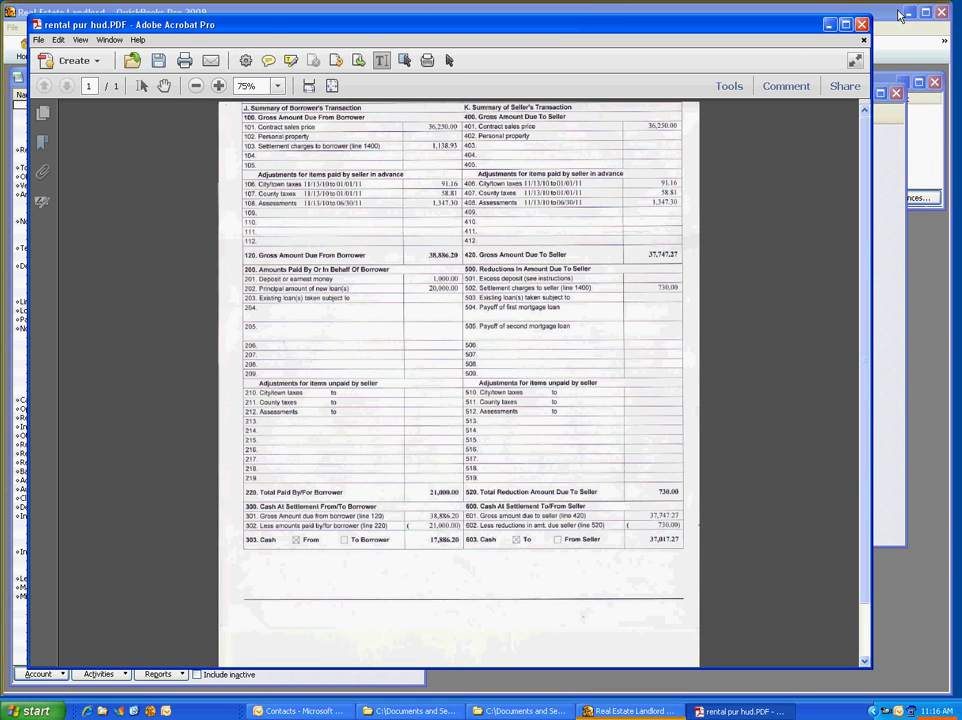
key(alt+Tab)
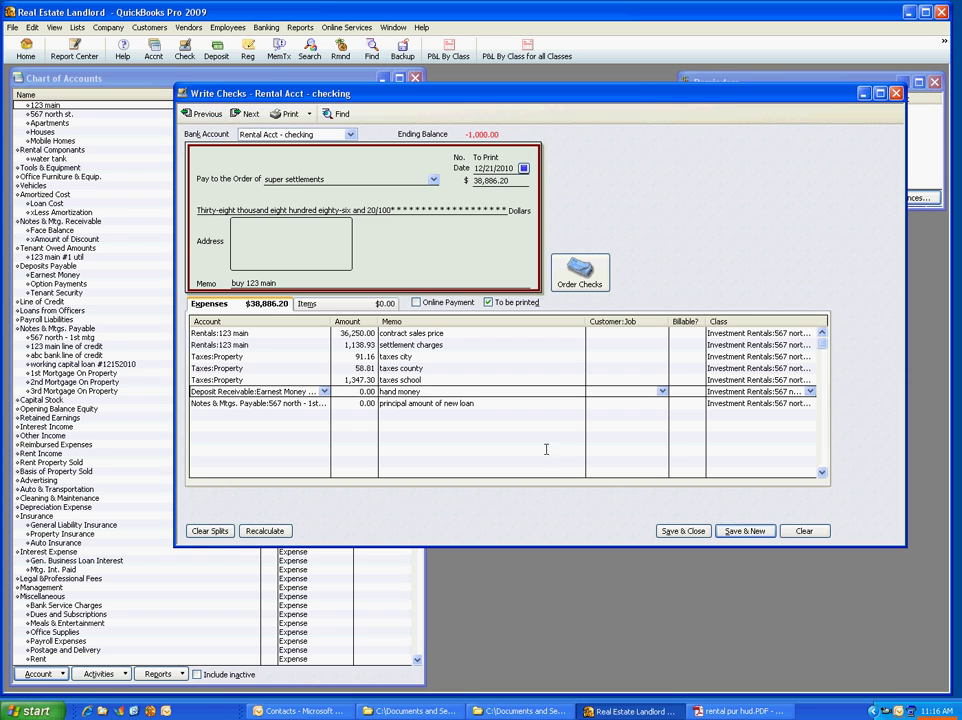
text(-1,00)
click(324, 392)
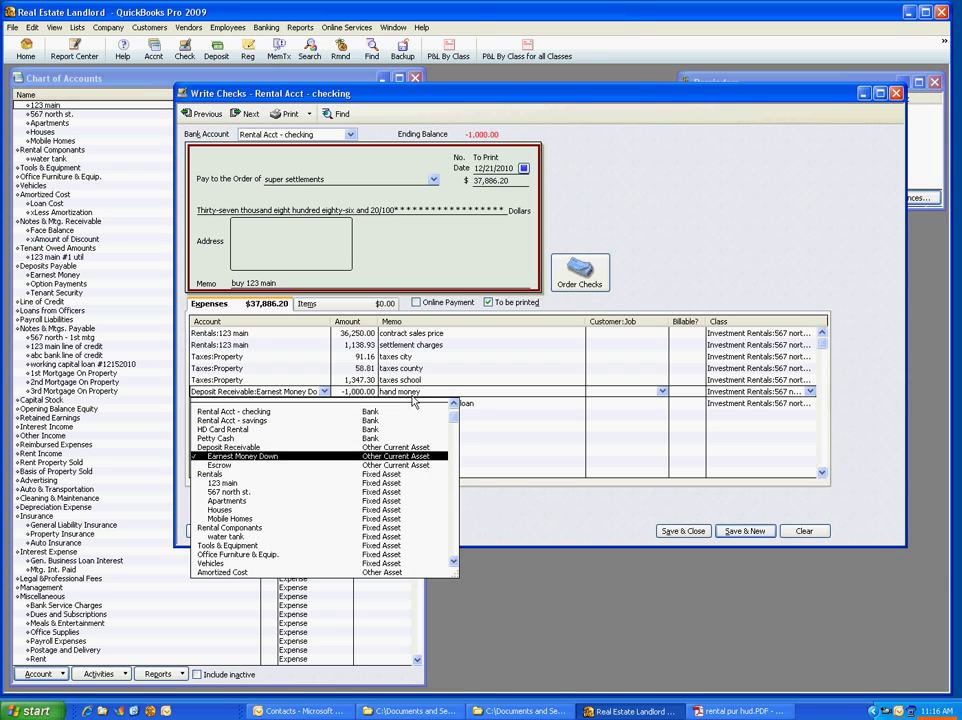
click(436, 391)
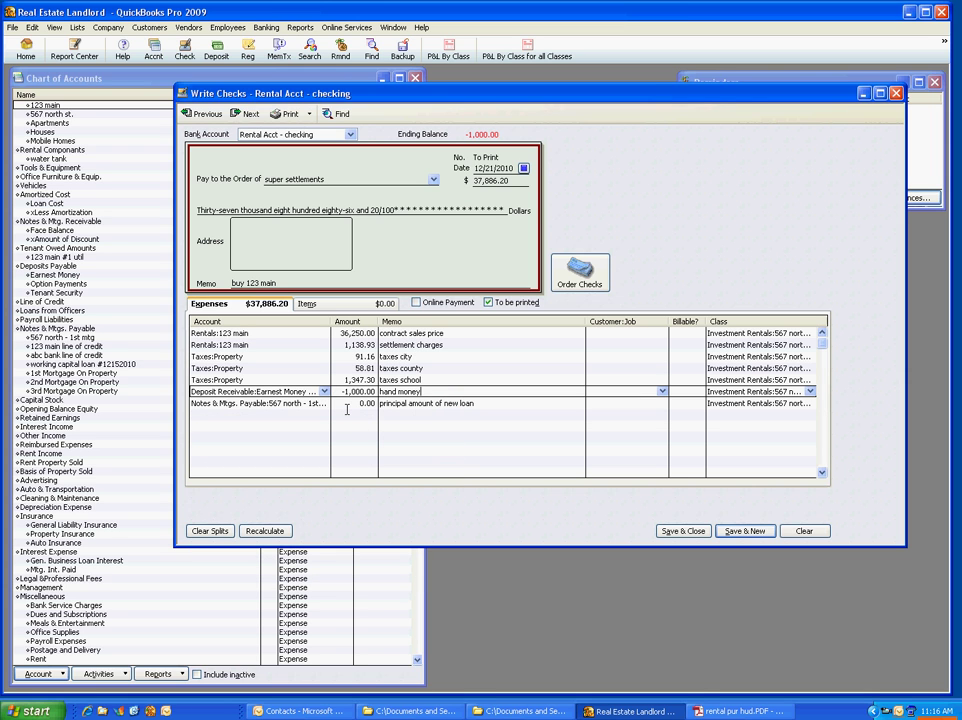
Step: Check the principal amount of the new loan on the settlement statement and enter 20,000 on the check's matching line
click(740, 711)
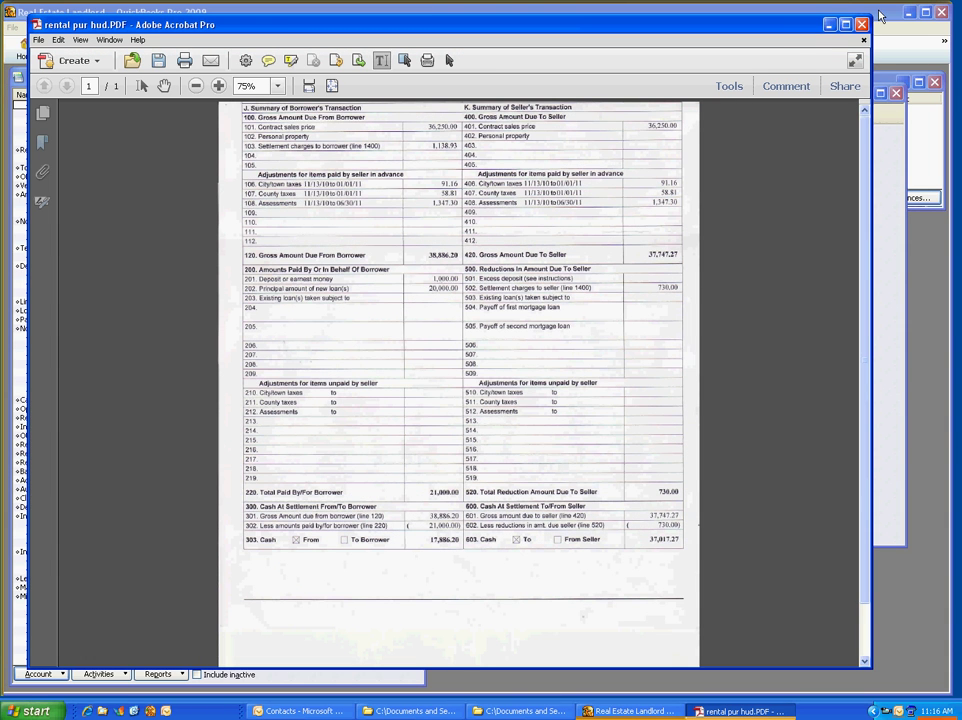
click(663, 10)
click(420, 403)
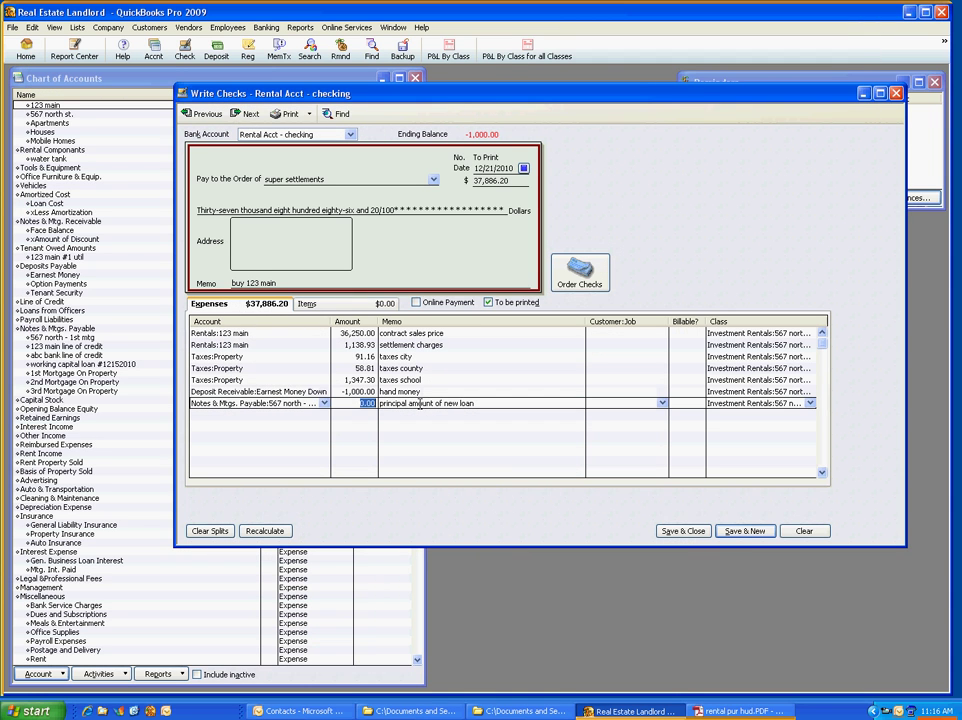
text(20000)
Step: Add a Long Term Liability account named "123 main - 1st mtg" as a subaccount of Notes & Mtgs. Payable for the new loan line
click(324, 403)
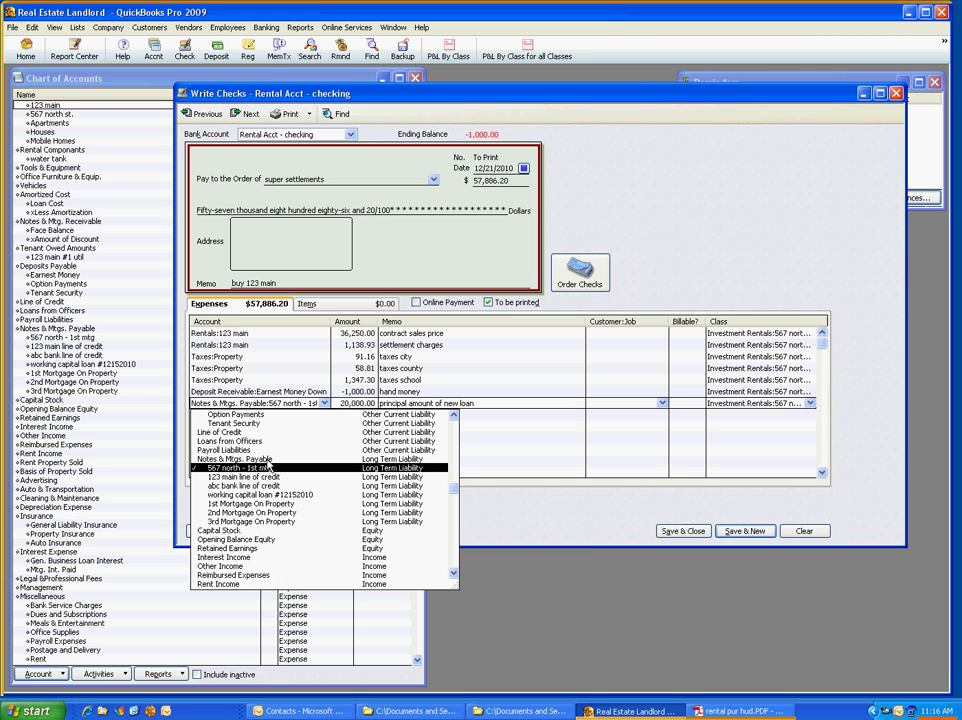
scroll(428, 420, up, 10)
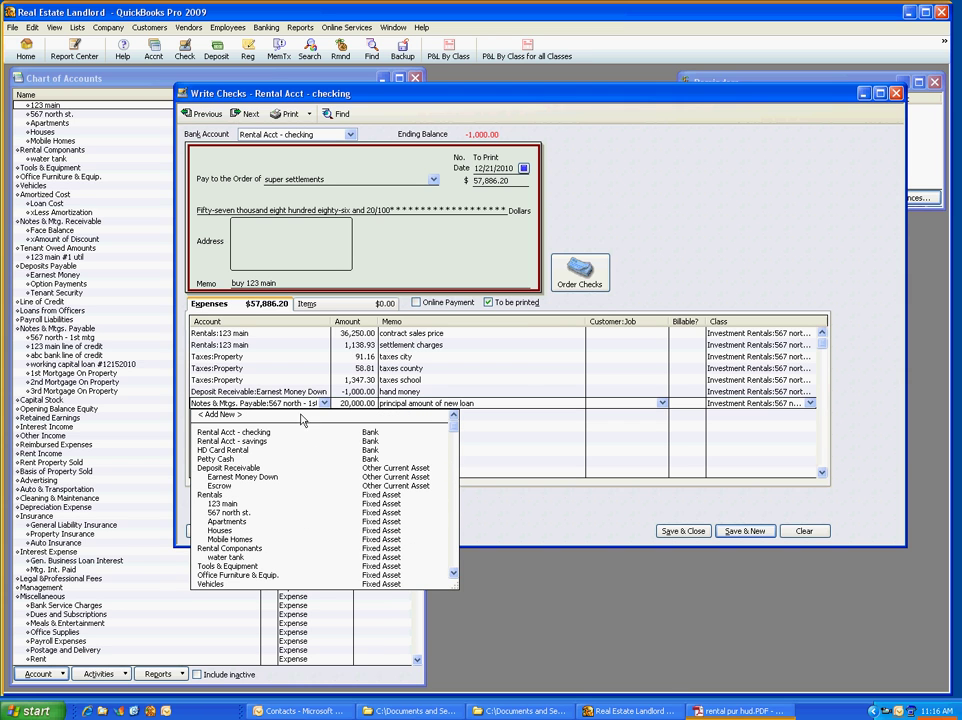
click(217, 418)
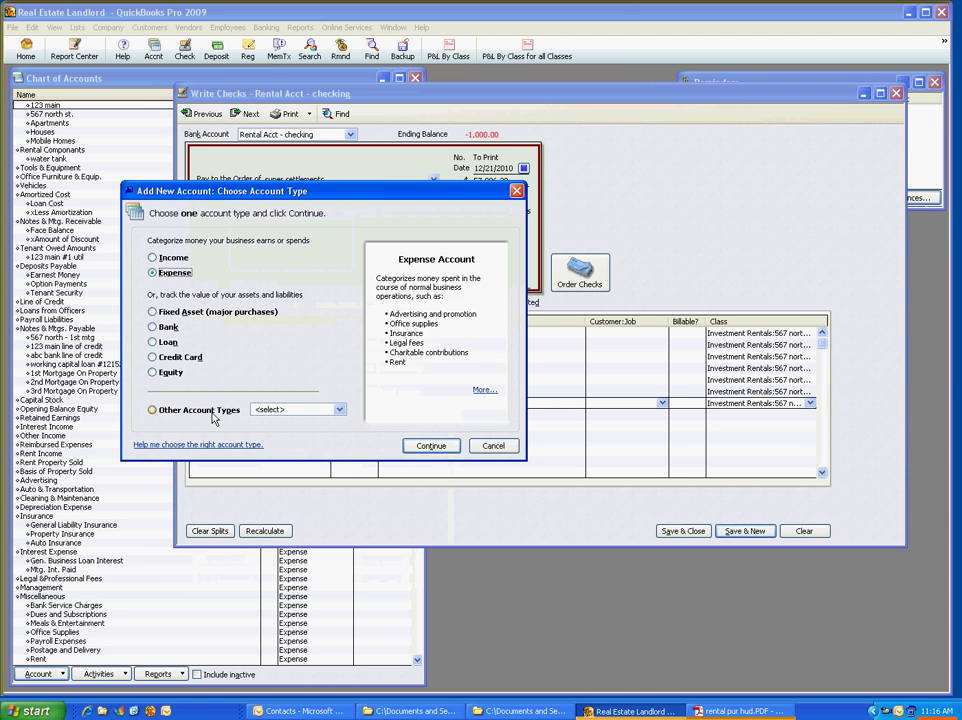
click(298, 409)
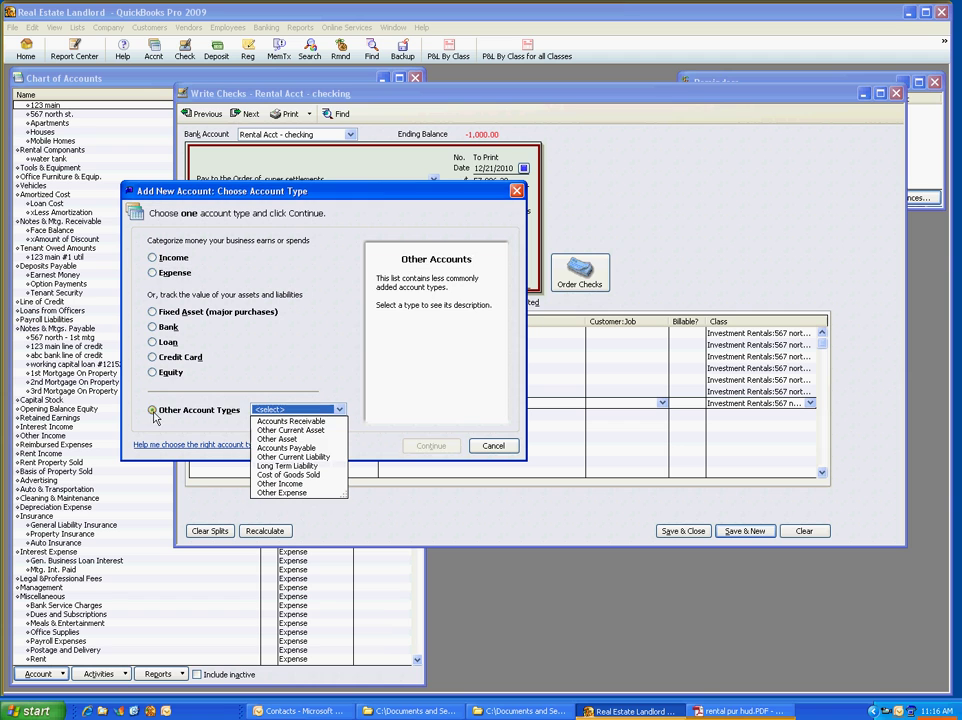
click(287, 466)
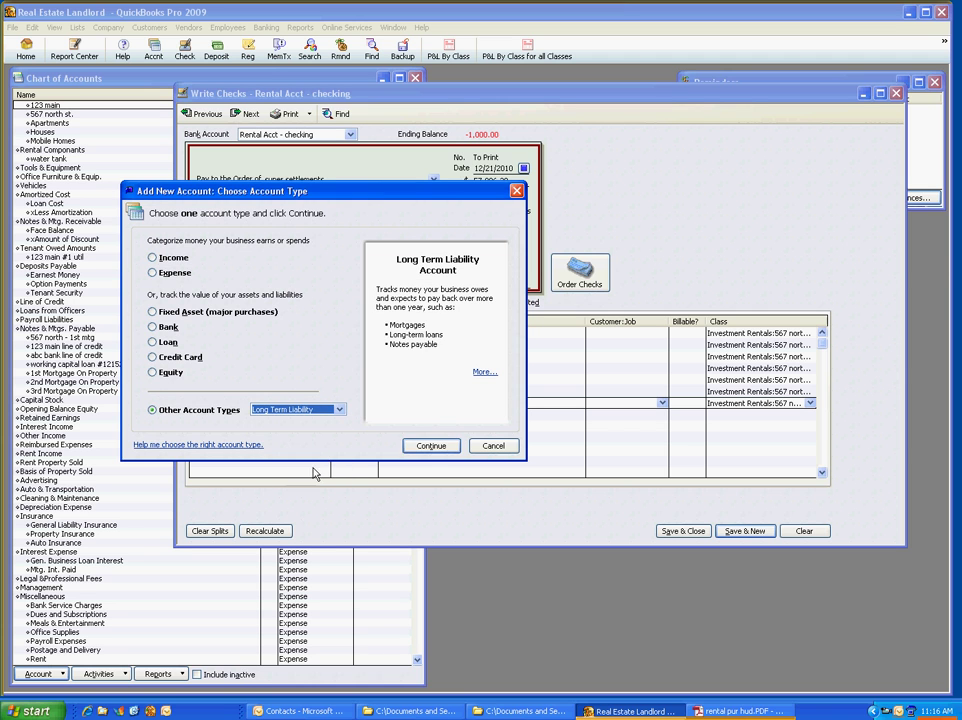
click(430, 445)
click(503, 290)
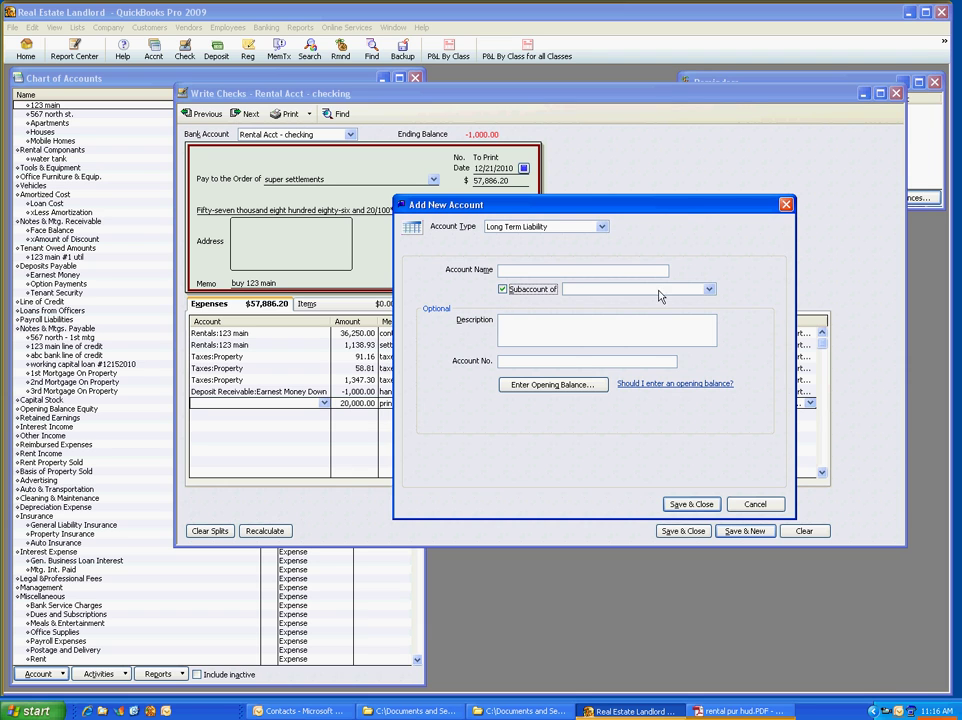
click(700, 290)
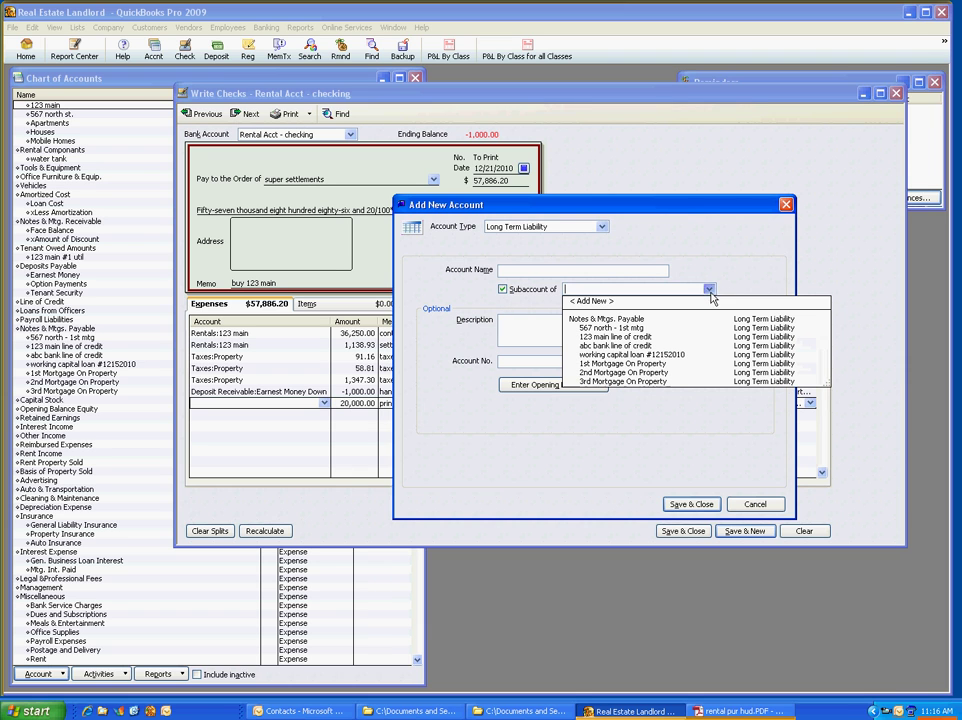
click(630, 320)
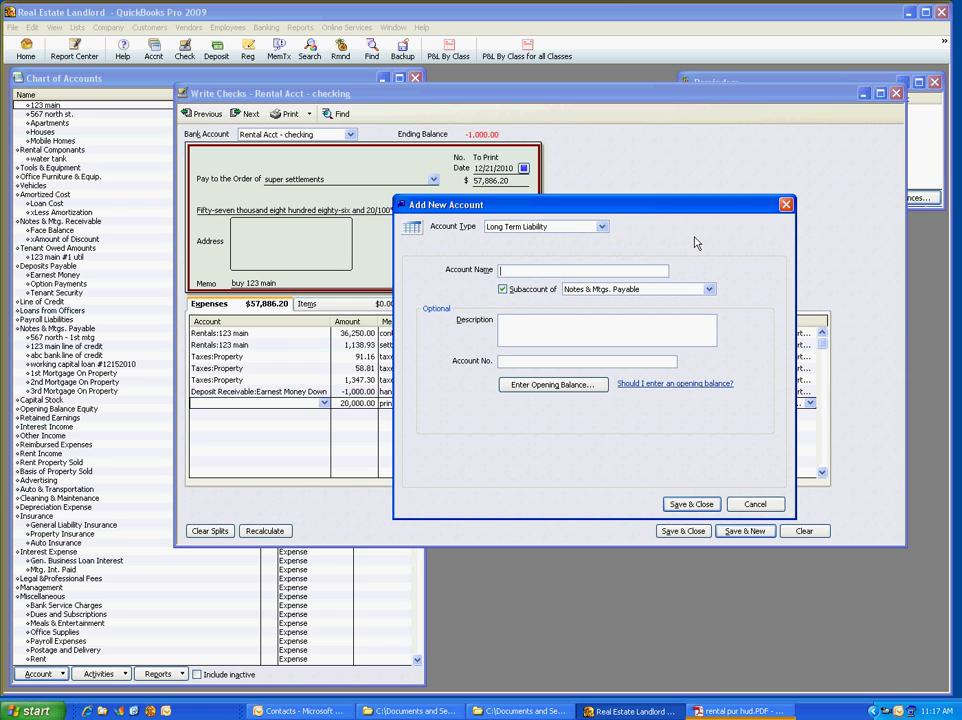
text(123 main - 1st mtg)
click(690, 504)
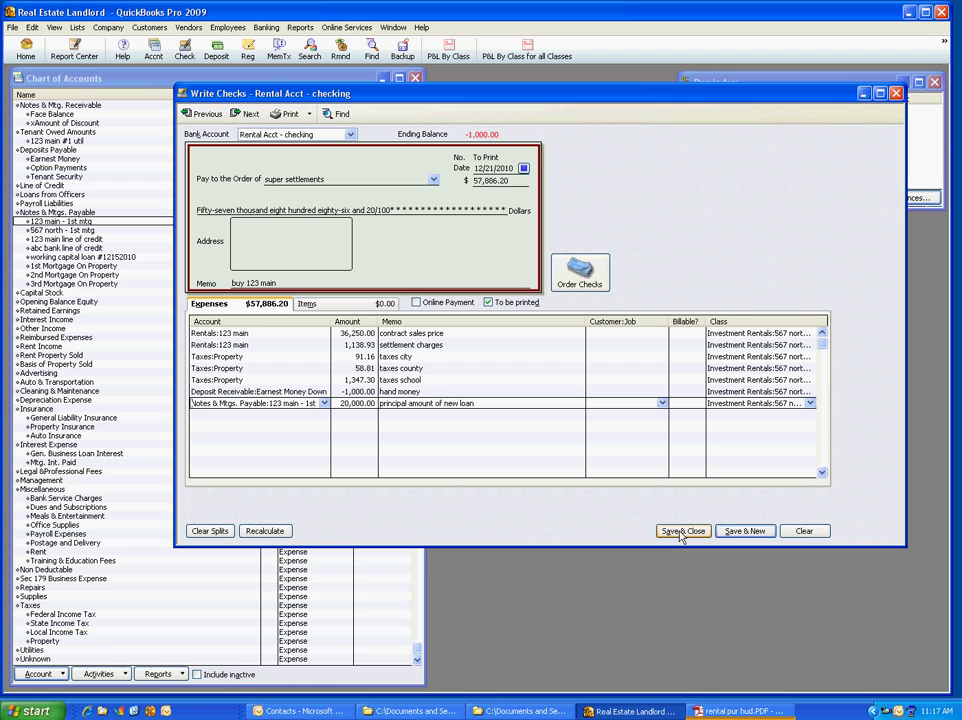
Step: Set the new loan line's amount to -20,000 and compare the recalculated check total with the cash from borrower on the settlement statement
click(264, 531)
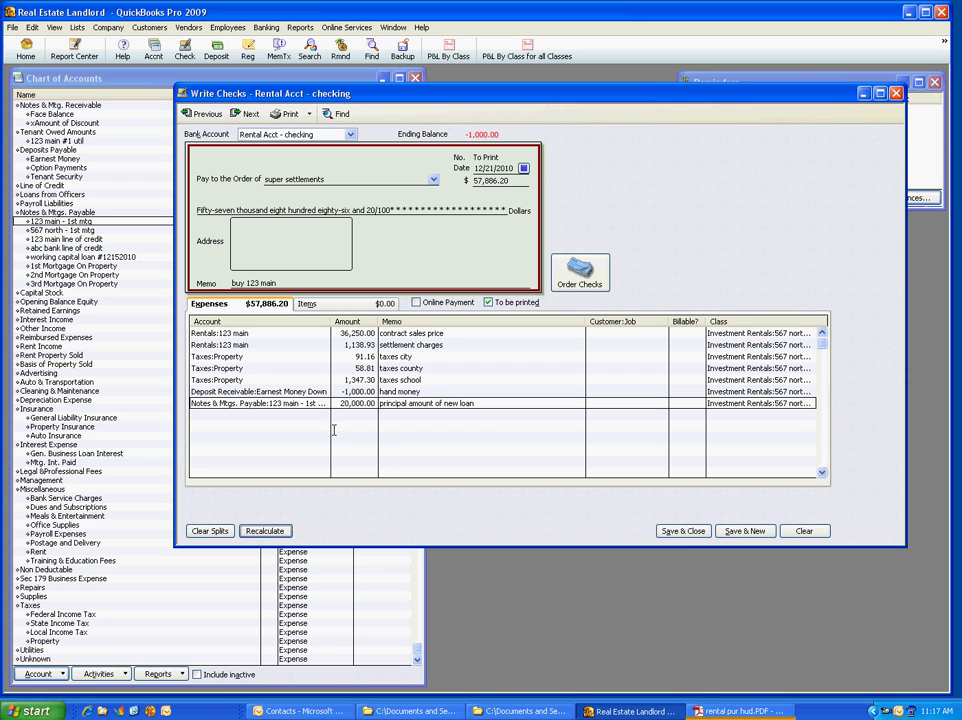
click(370, 433)
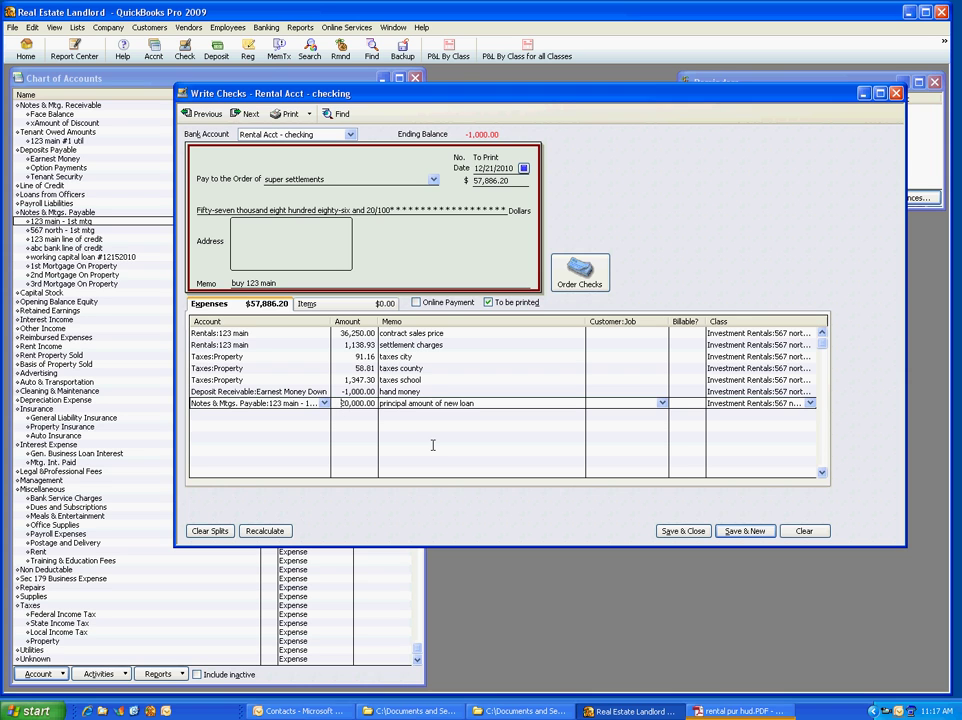
text(-)
click(264, 531)
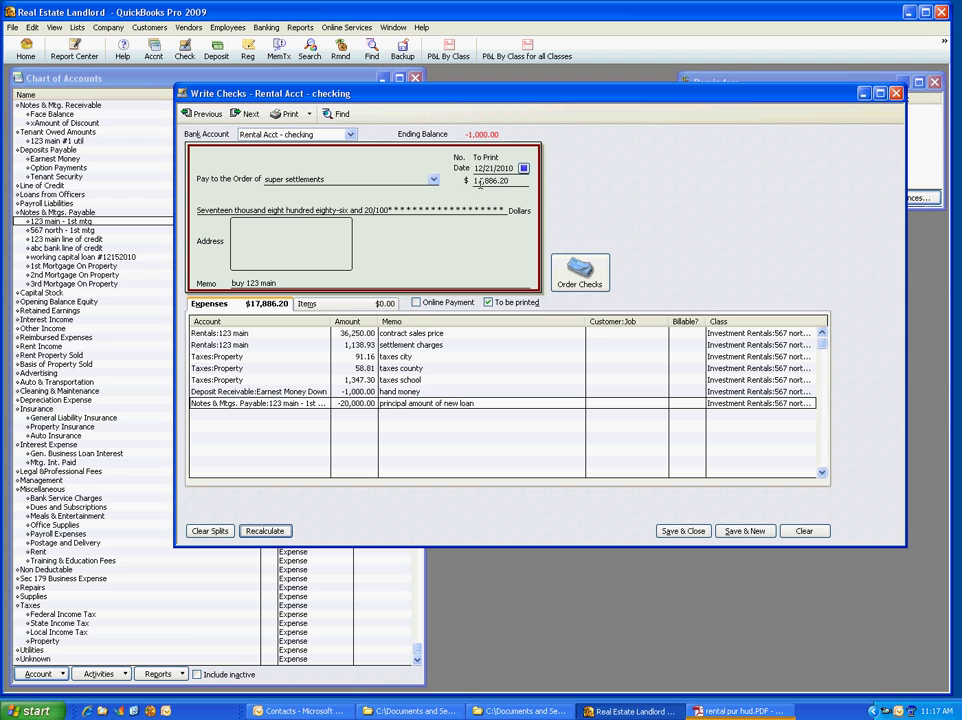
click(740, 711)
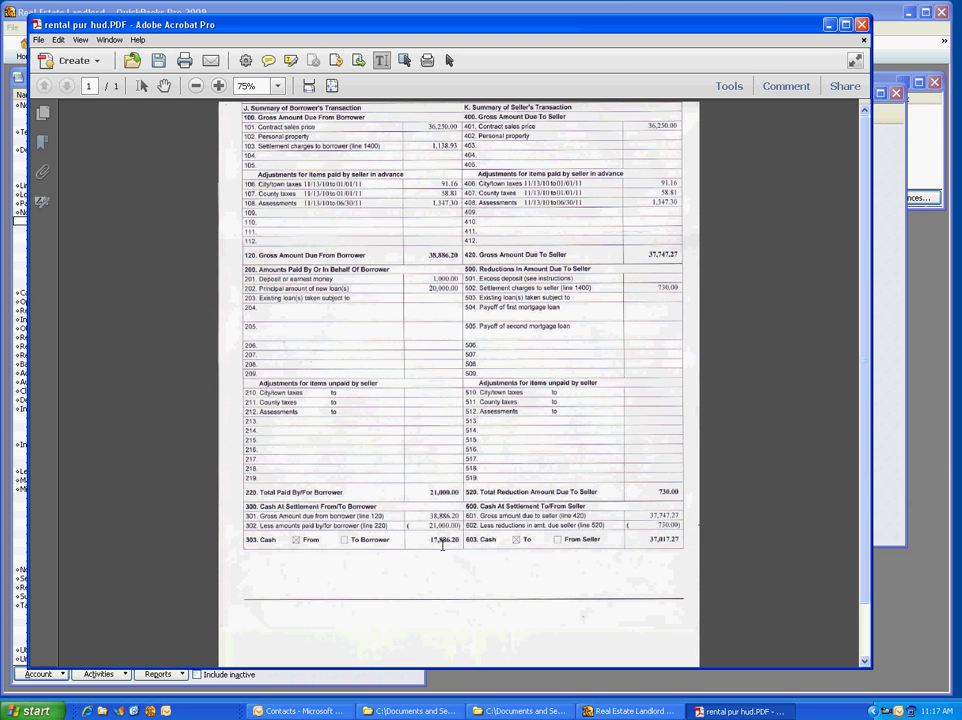
click(886, 15)
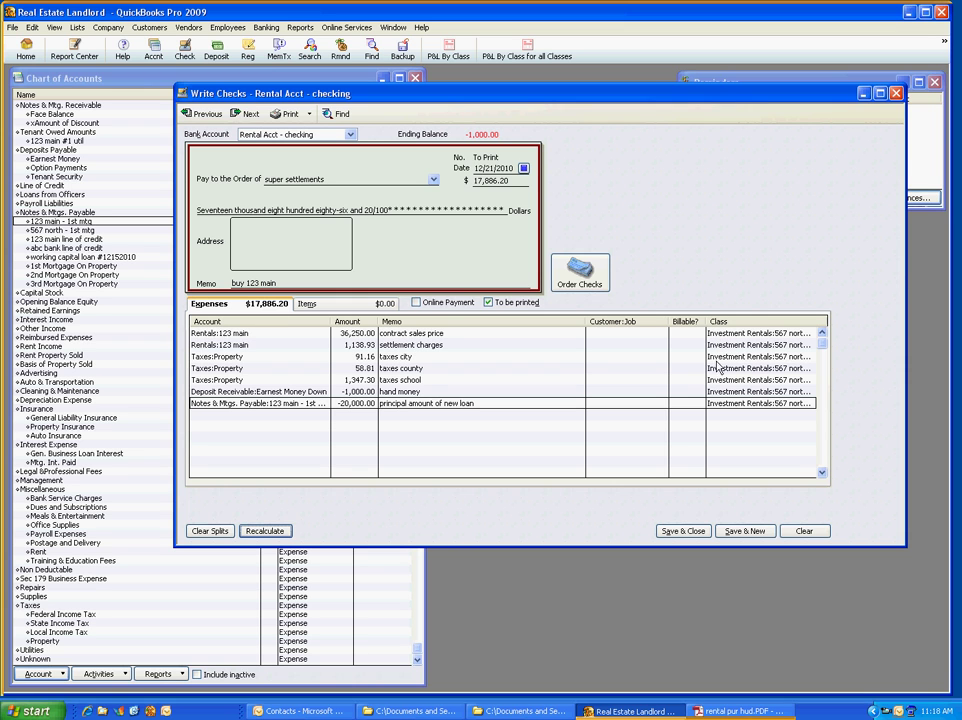
Step: Assign the Investment Rentals:123 main class to the contract sales price, settlement charges and city taxes lines
click(800, 333)
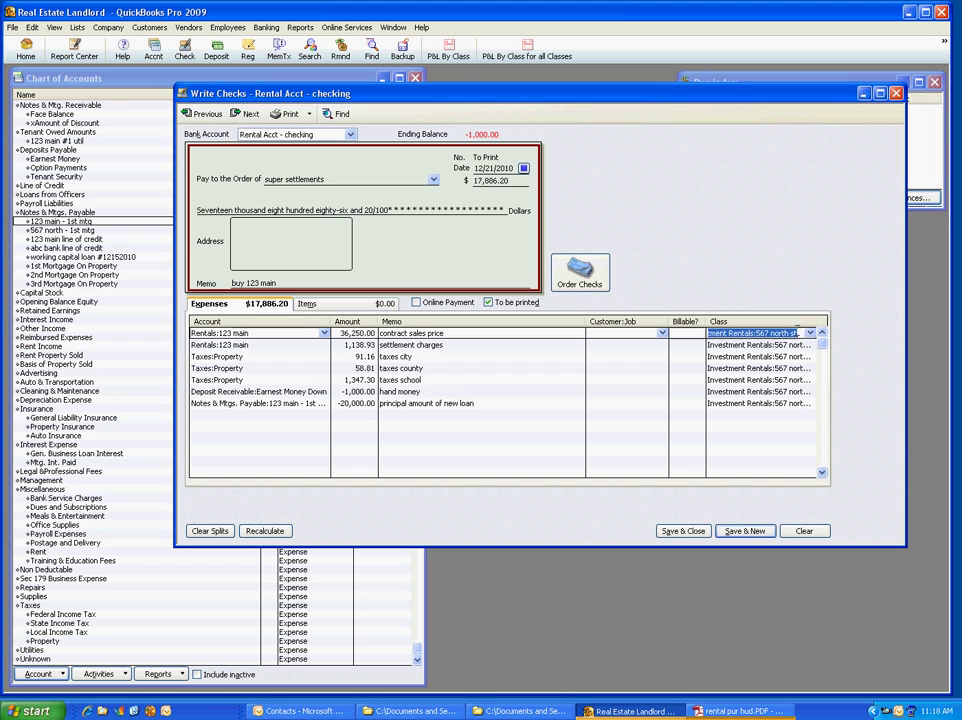
click(810, 333)
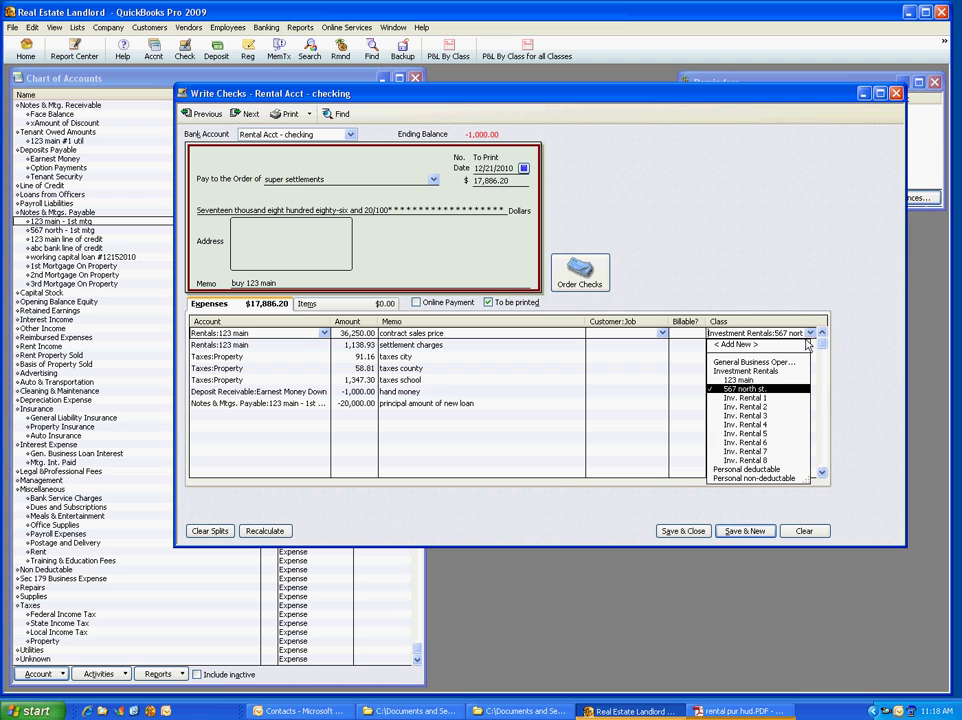
click(736, 380)
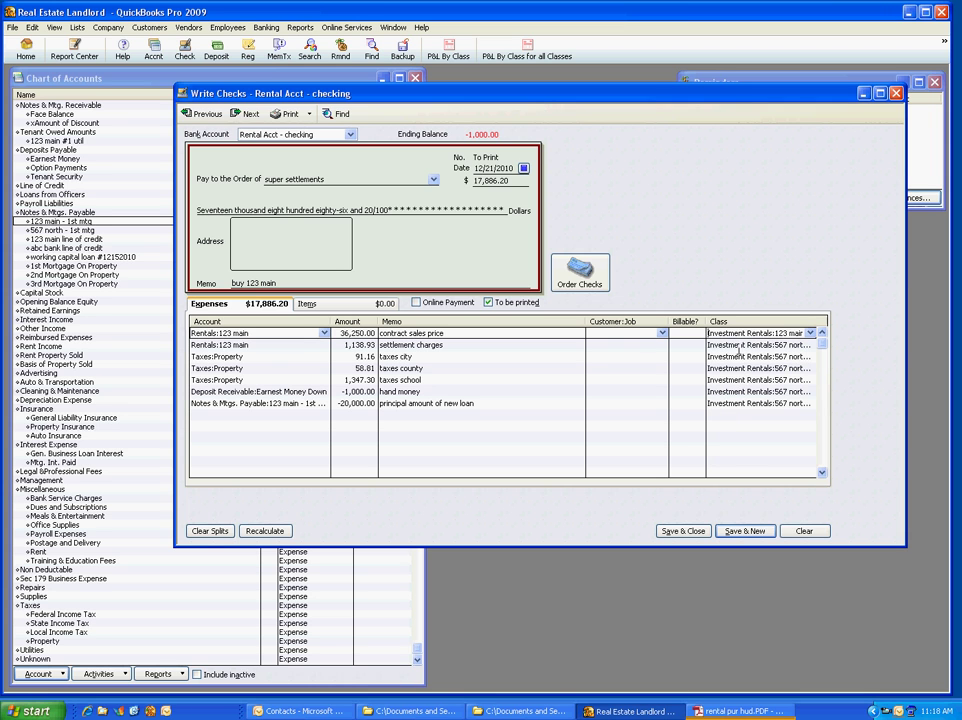
click(741, 350)
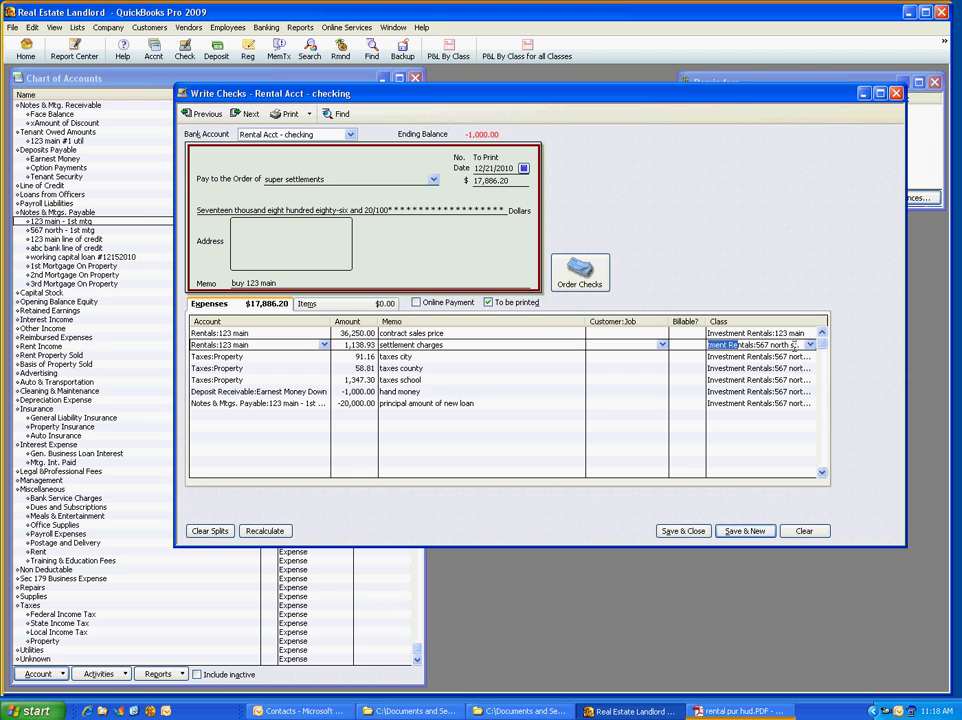
click(810, 344)
click(738, 391)
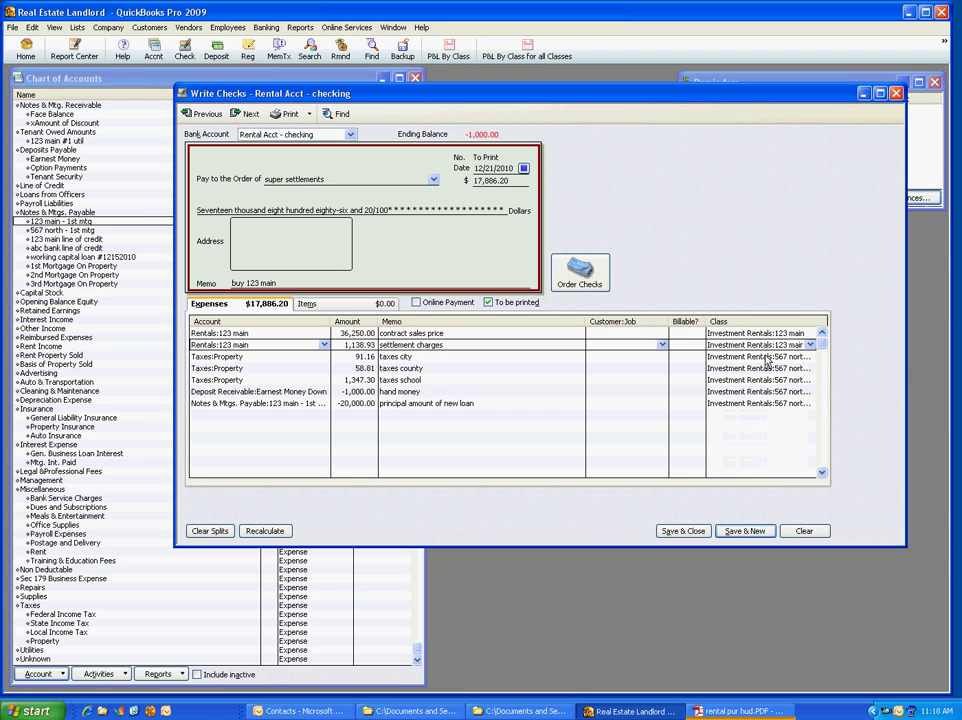
click(770, 357)
click(810, 356)
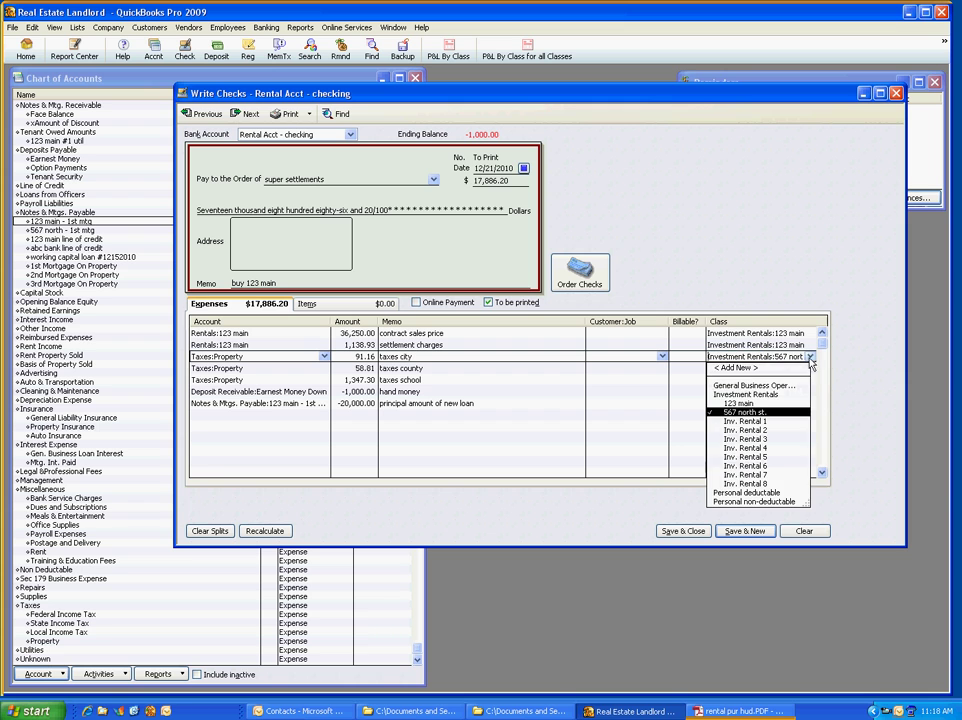
click(743, 408)
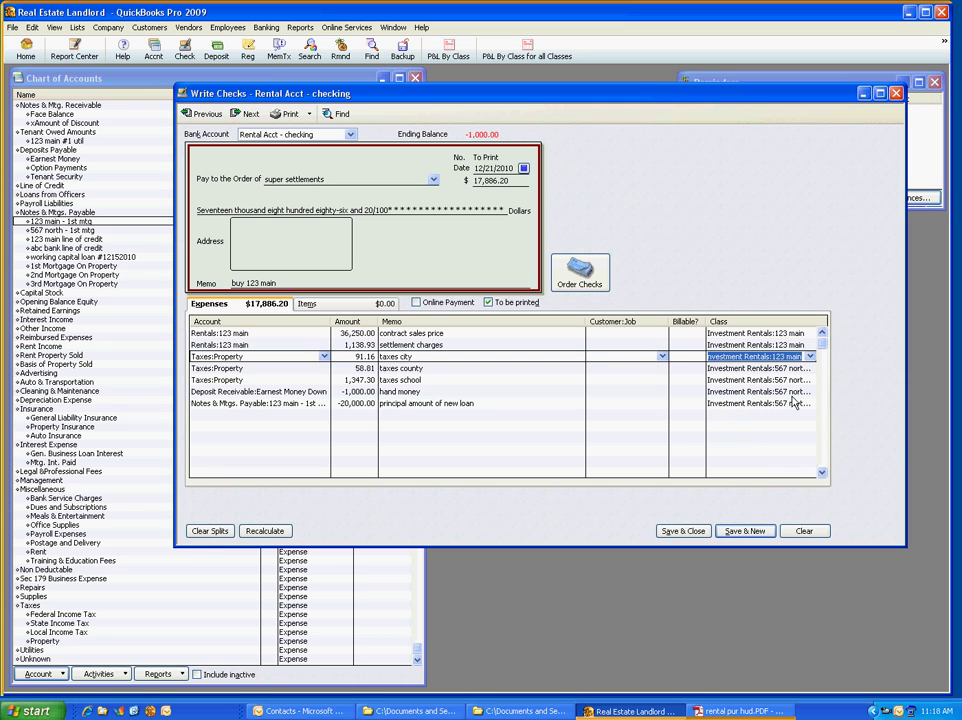
Step: Copy the Investment Rentals:123 main class to the county taxes, school taxes, hand money and new loan lines
key(Down)
text(Investment Rentals:123 main)
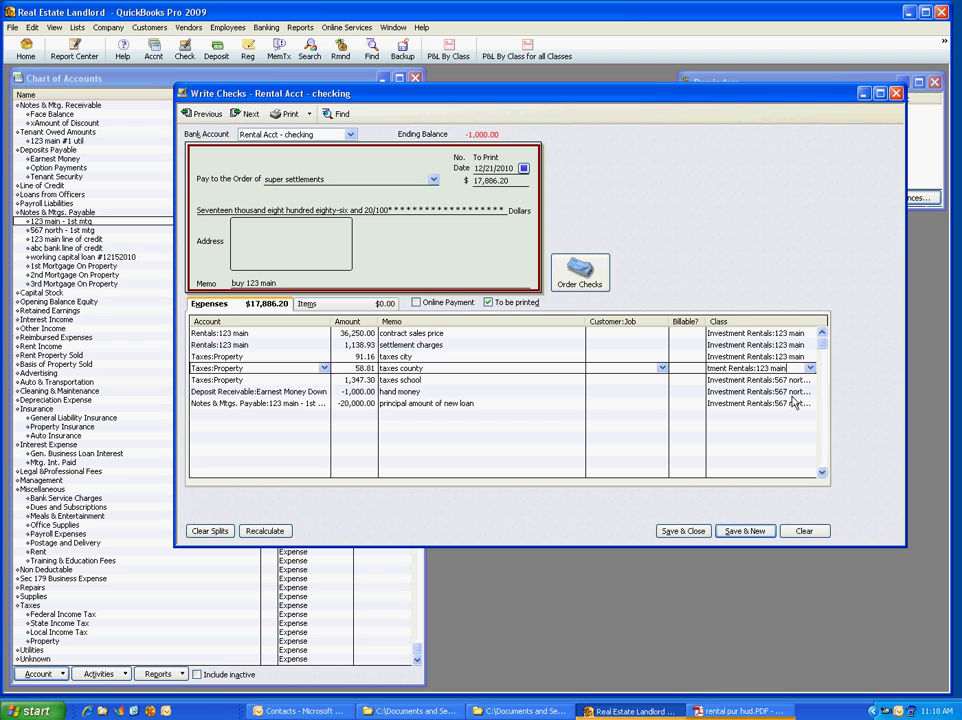
key(Down)
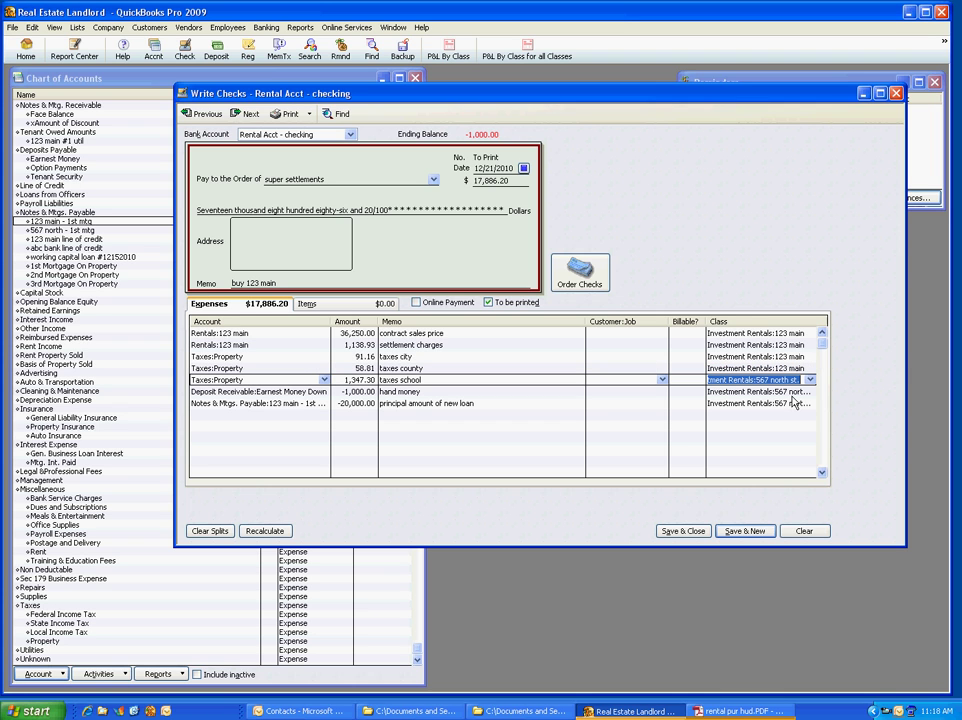
text(Investment Rentals:123 main)
key(Down)
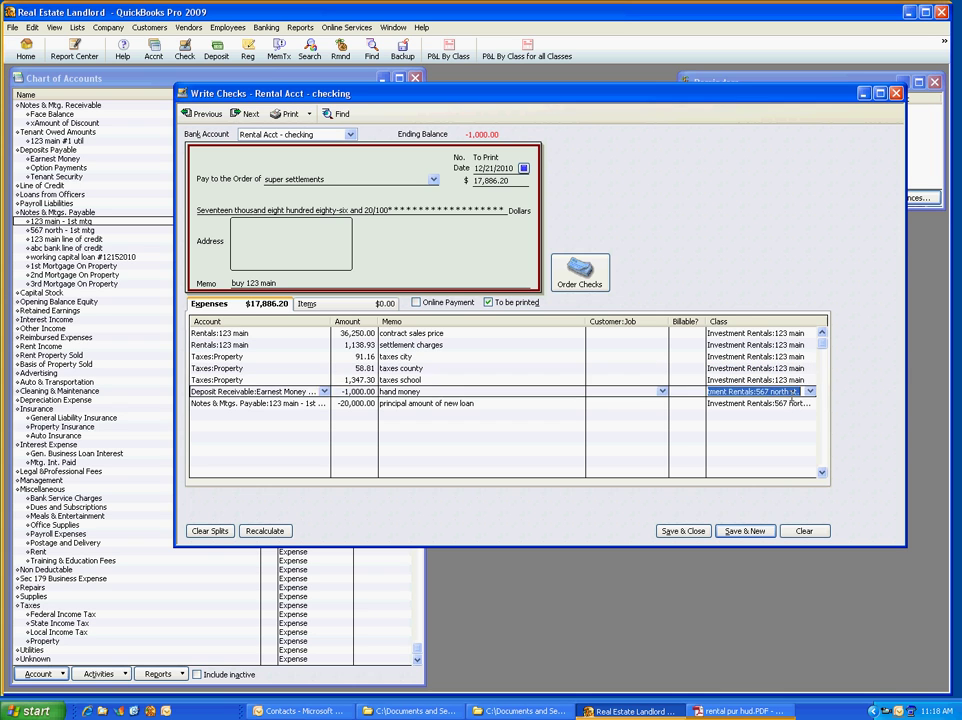
text(Investment Rentals:123 main)
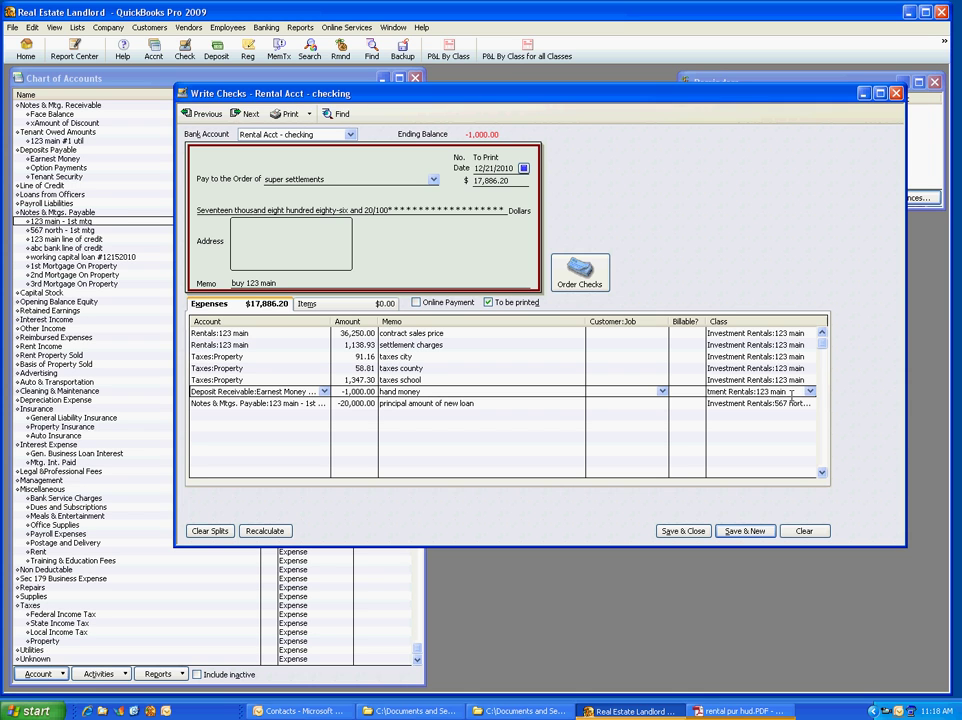
key(Down)
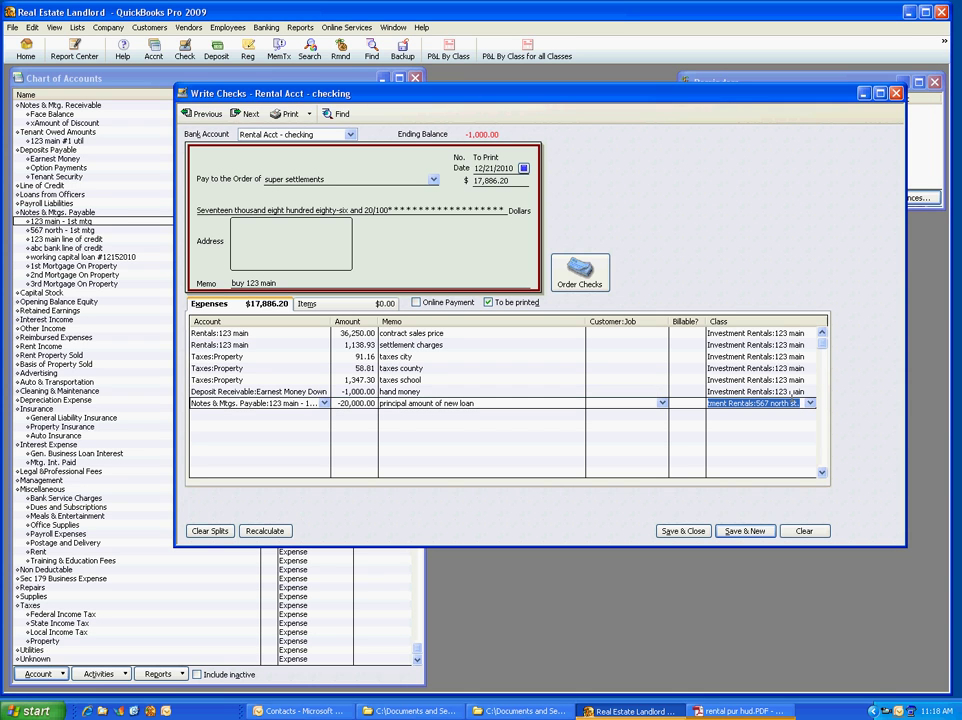
text(Investment Rentals:123 main)
Step: Recalculate the purchase check for 123 main and save and close it
click(684, 381)
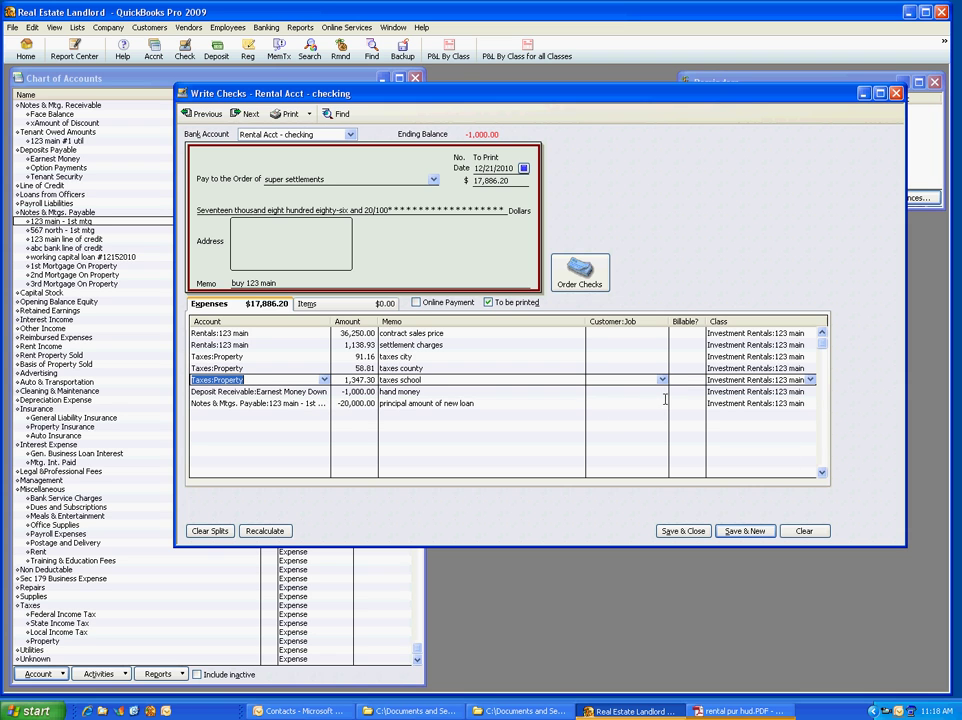
click(264, 531)
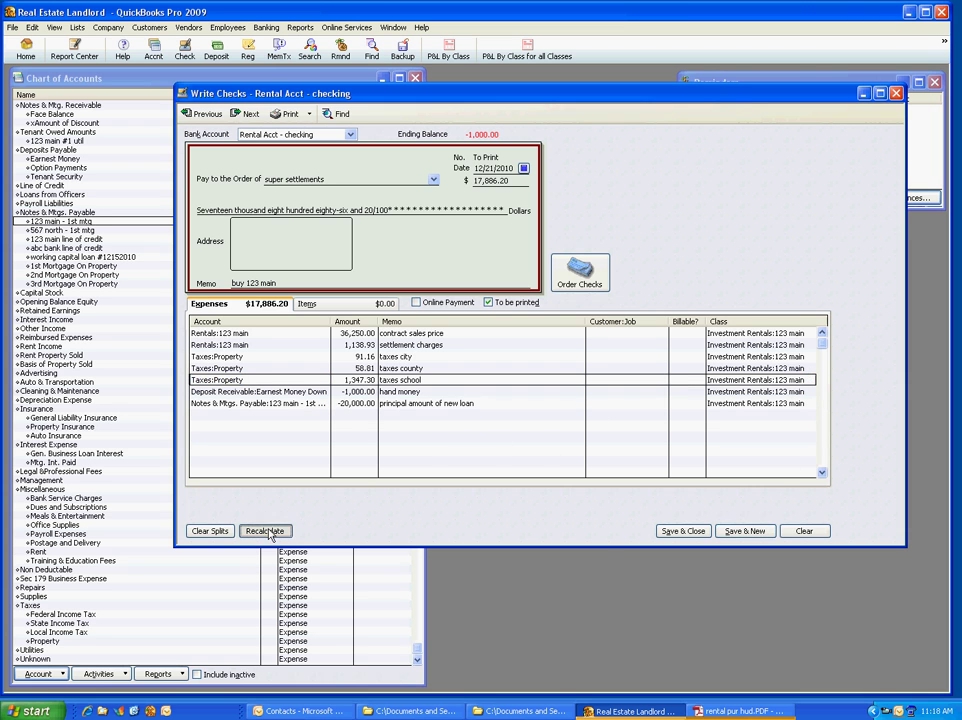
click(684, 533)
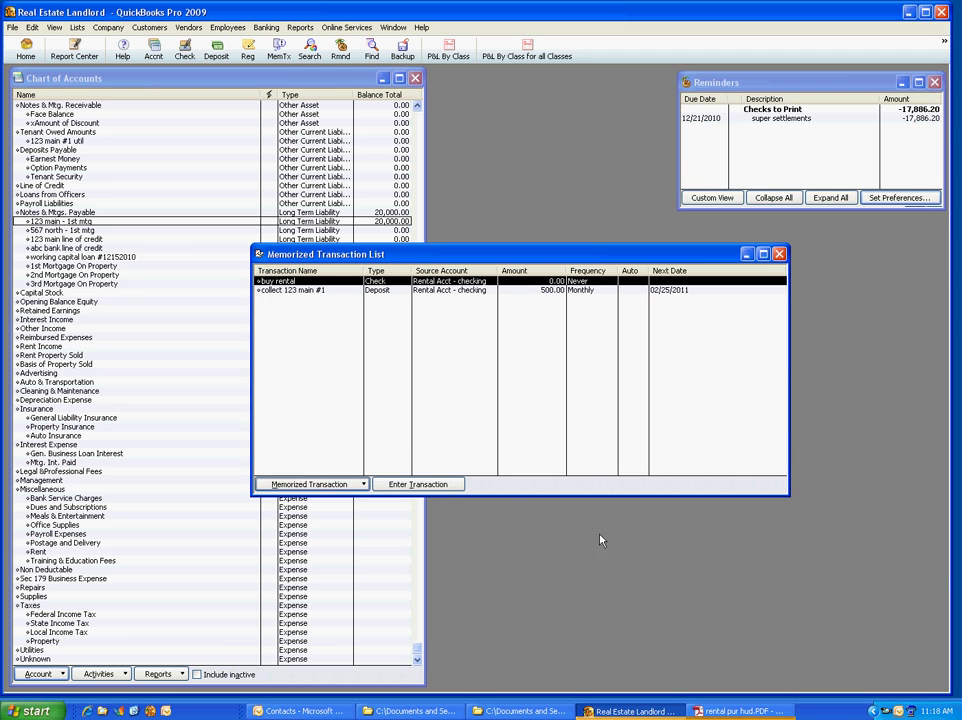
Step: Review the Rental Acct - checking register and the balances of the 123 main and 123 main - 1st mtg accounts in the Chart of Accounts
click(419, 128)
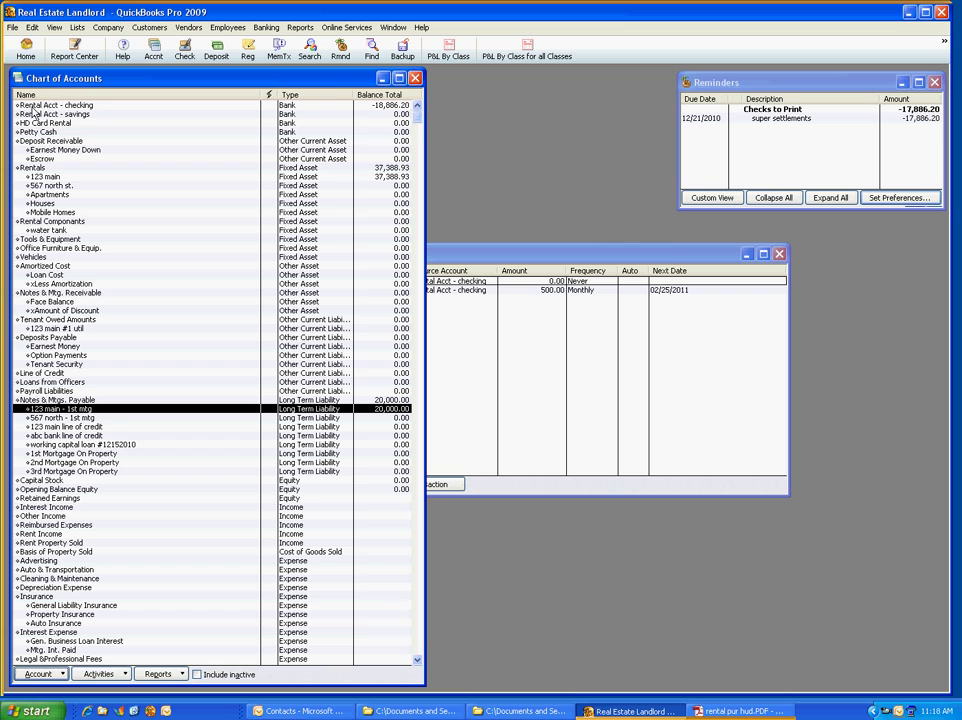
double_click(371, 107)
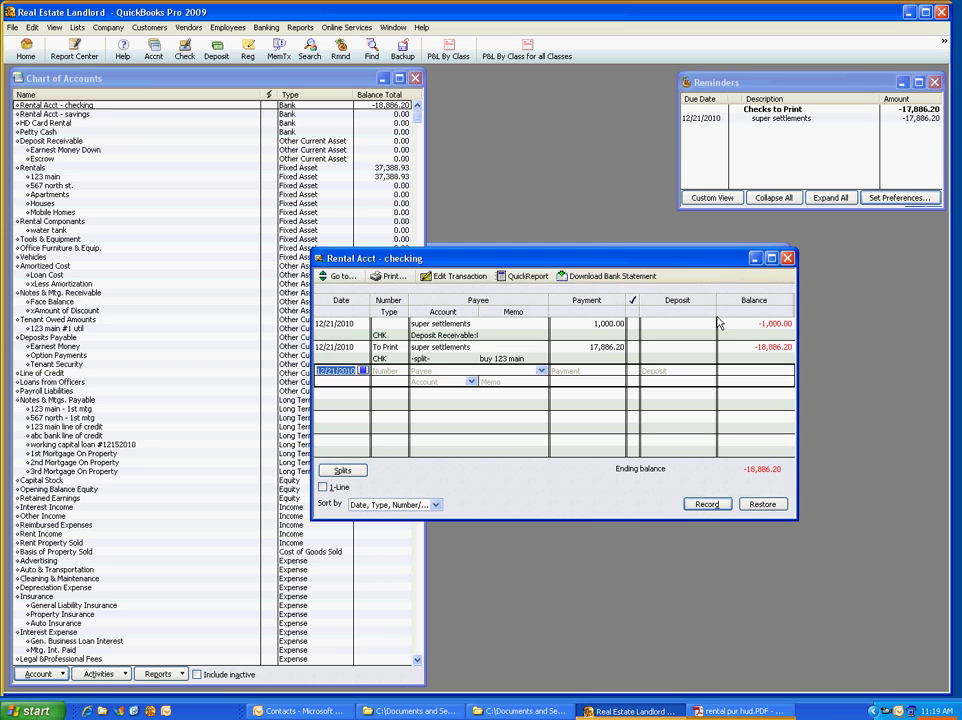
key(Escape)
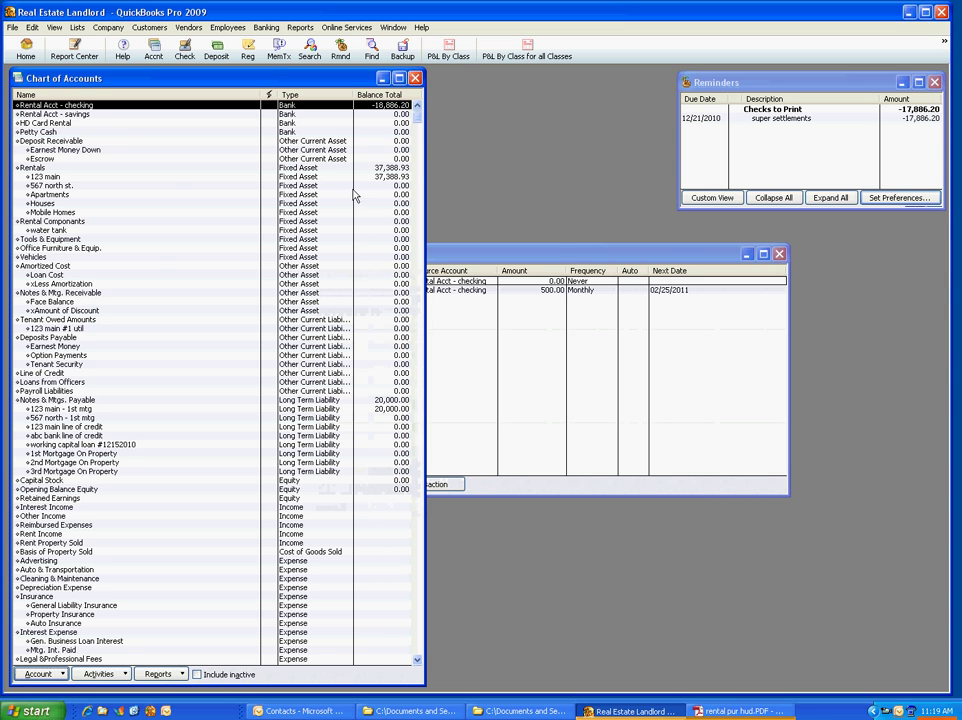
click(40, 177)
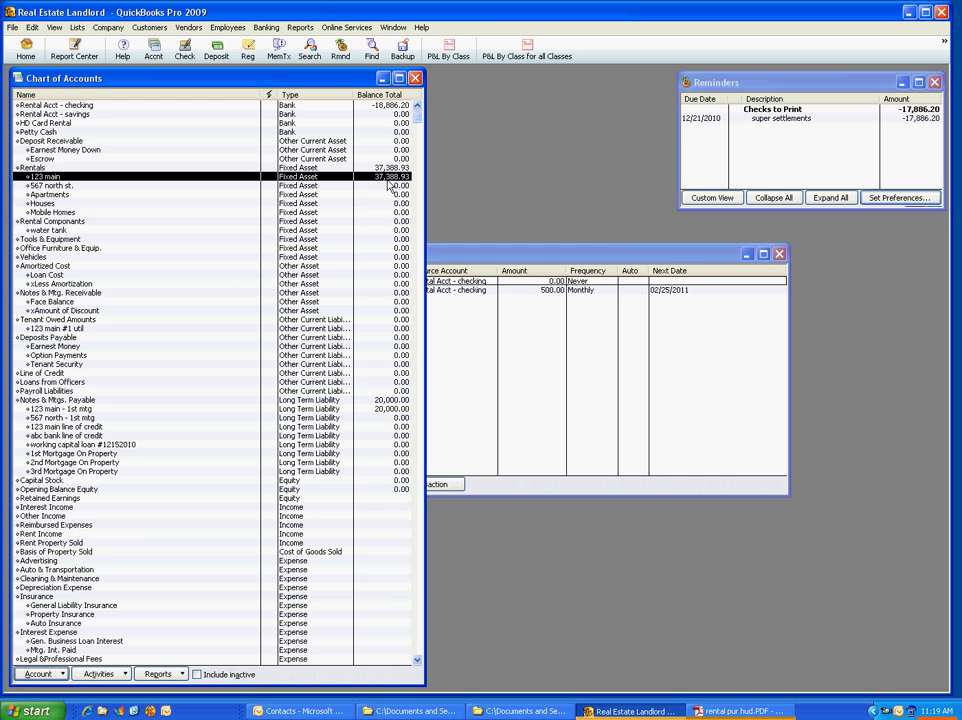
click(58, 401)
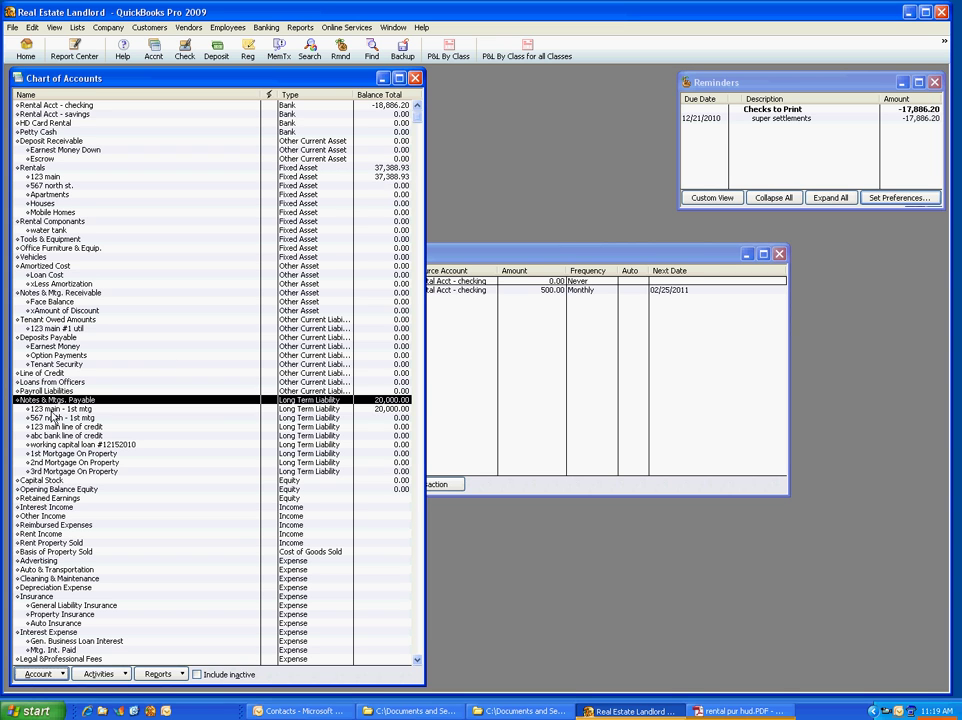
click(56, 409)
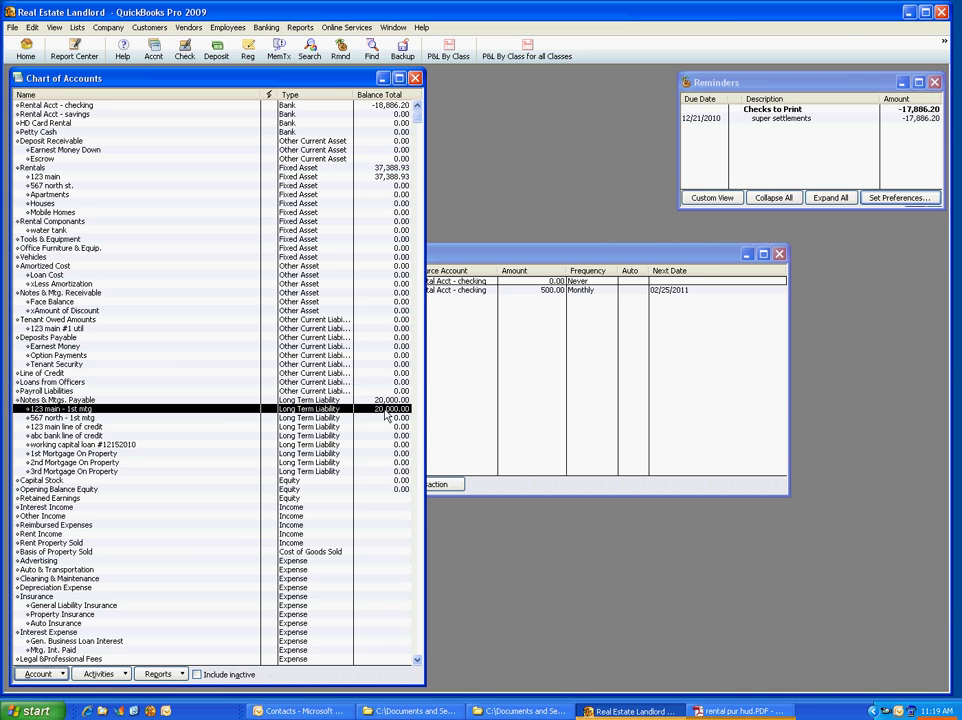